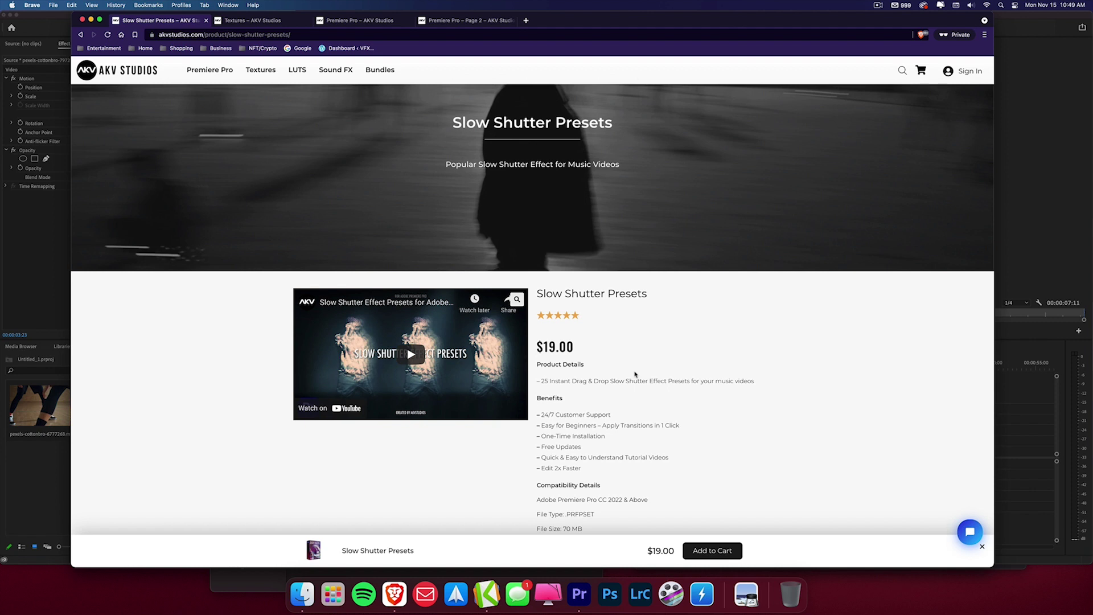
# Scroll the Slow Shutter Presets page, then switch to the Textures tab and browse its overlay packs
pyautogui.scroll(-3, 635, 374)
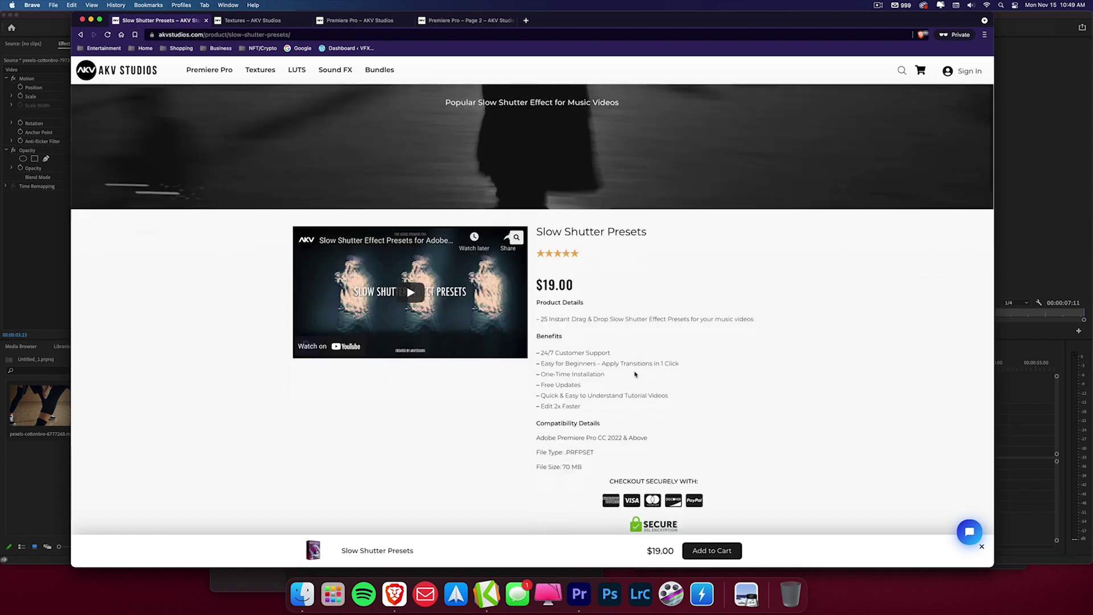
pyautogui.hotkey('ctrl', 'Tab')
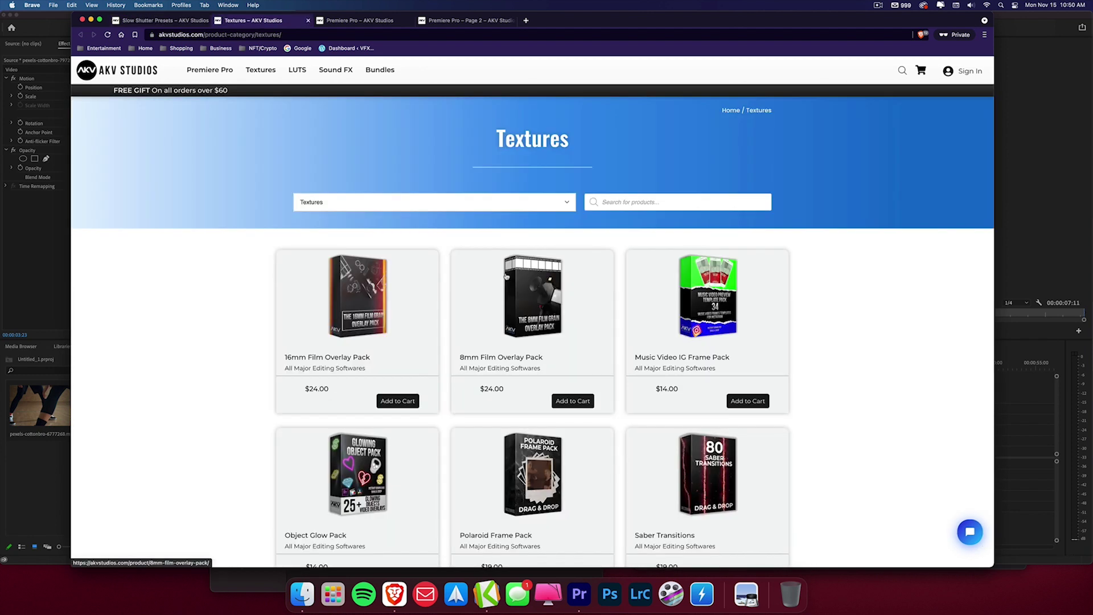
pyautogui.scroll(-3, 506, 276)
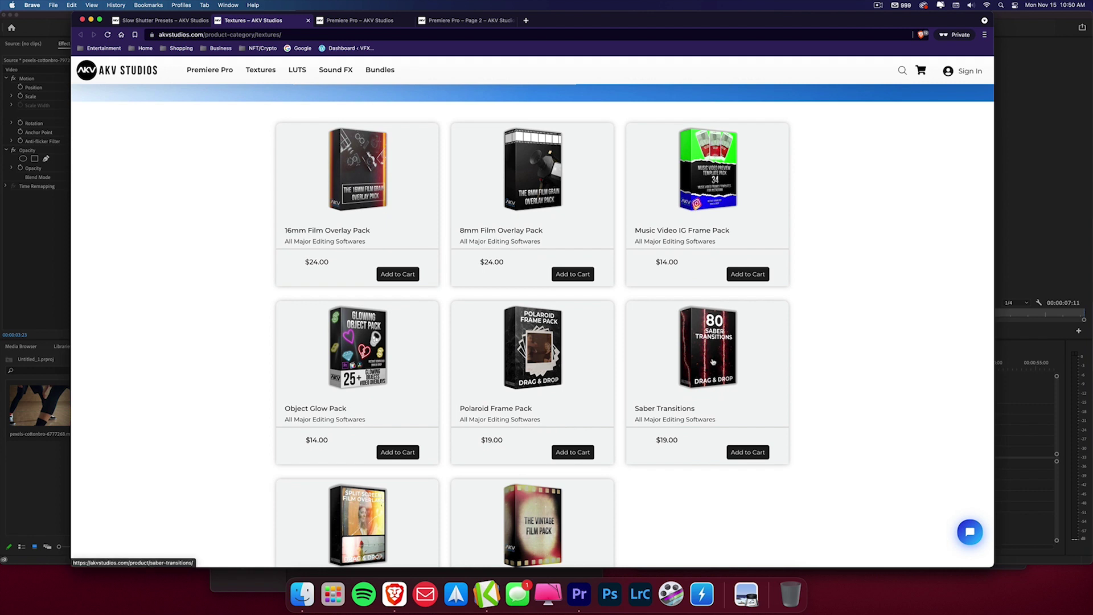
pyautogui.scroll(-3, 712, 362)
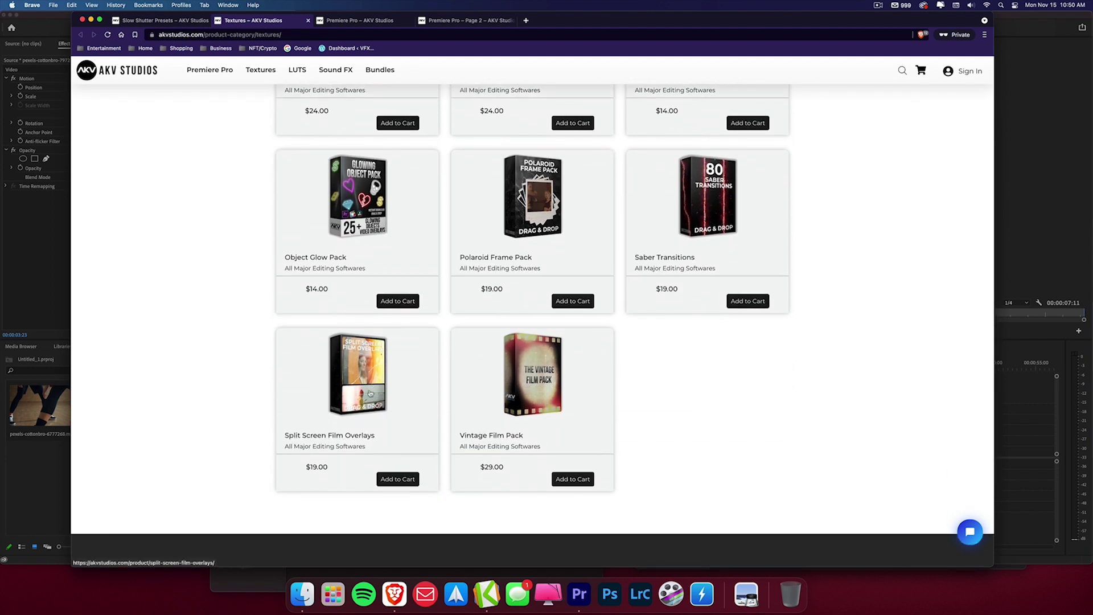
# Browse the AKV Studios Premiere Pro products grid, then its page 2
pyautogui.click(364, 21)
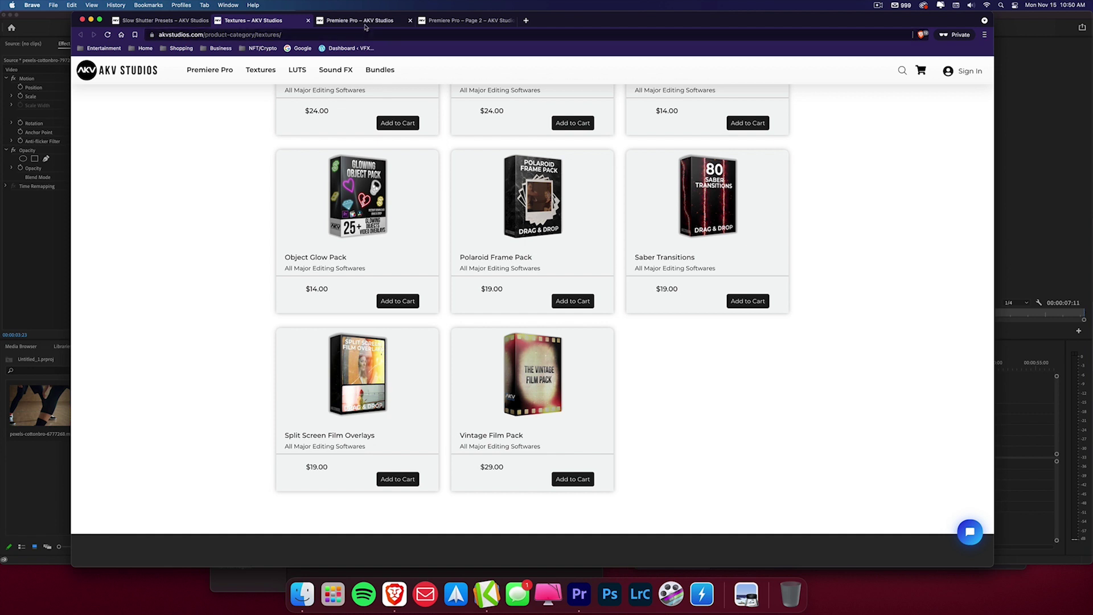
pyautogui.scroll(-3, 505, 386)
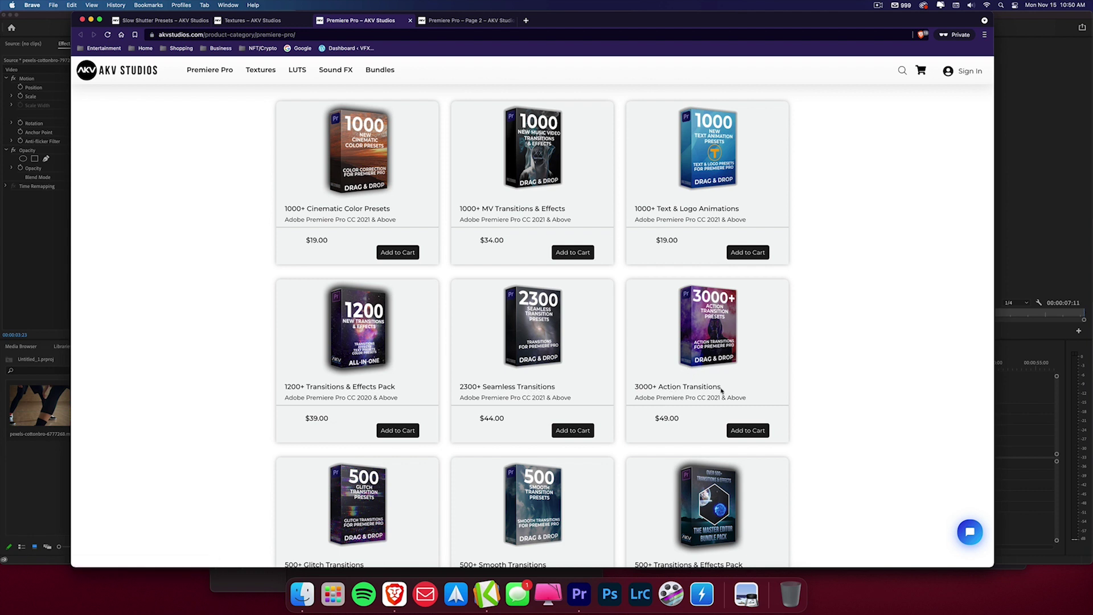
pyautogui.scroll(-2, 380, 415)
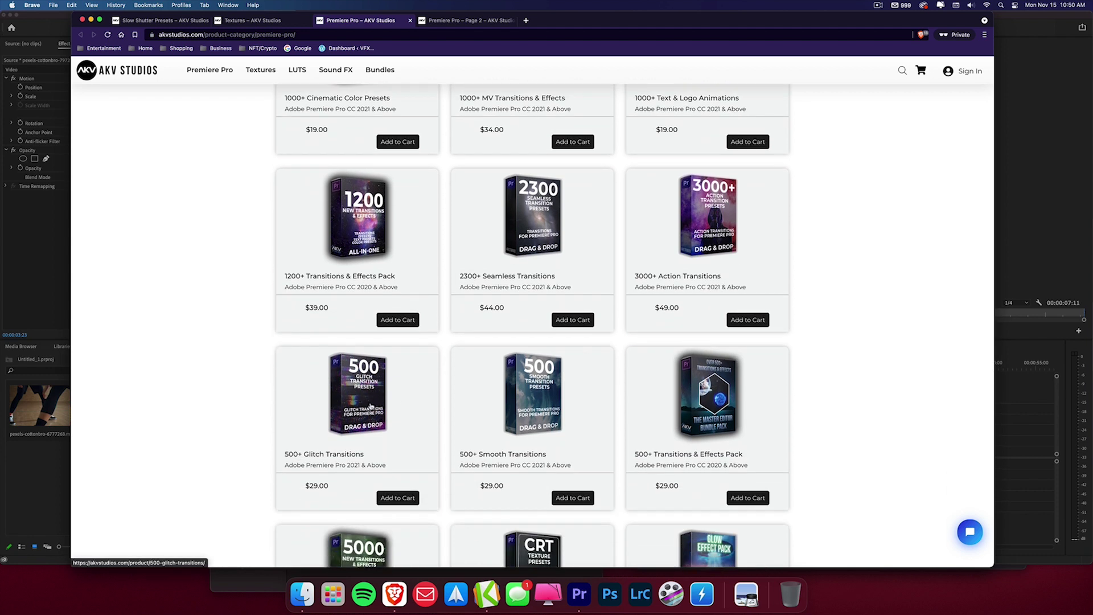
pyautogui.scroll(-3, 371, 404)
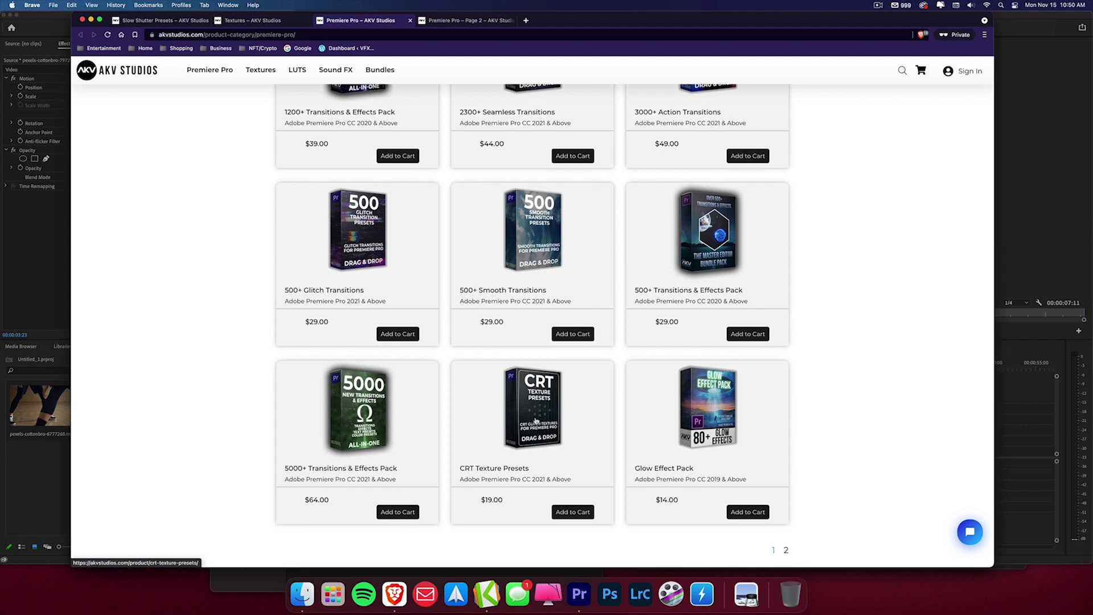
pyautogui.hotkey('ctrl', 'Tab')
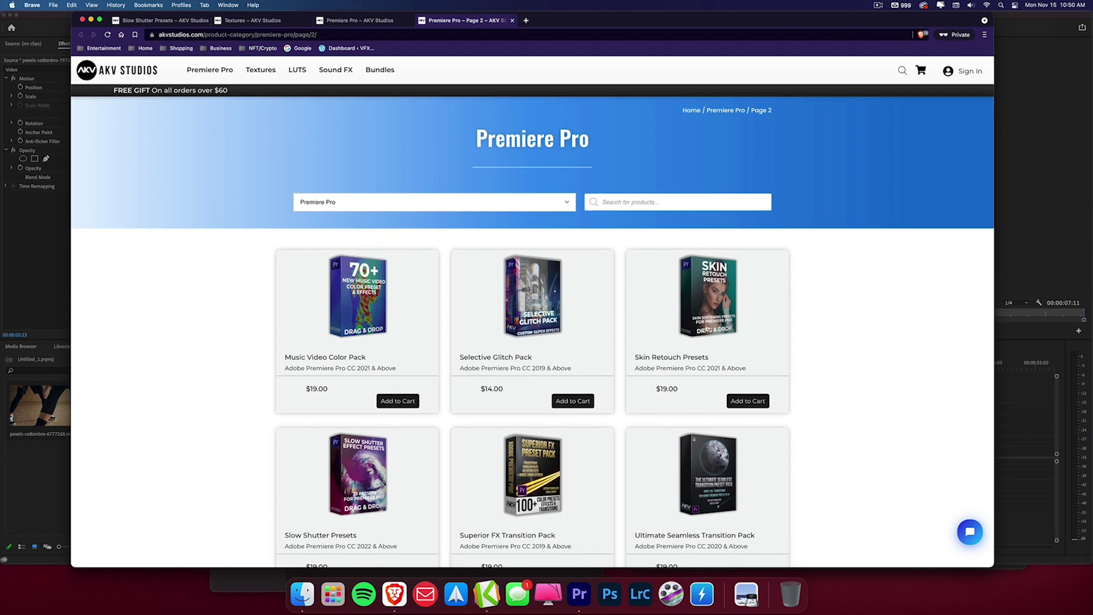
pyautogui.scroll(-3, 537, 370)
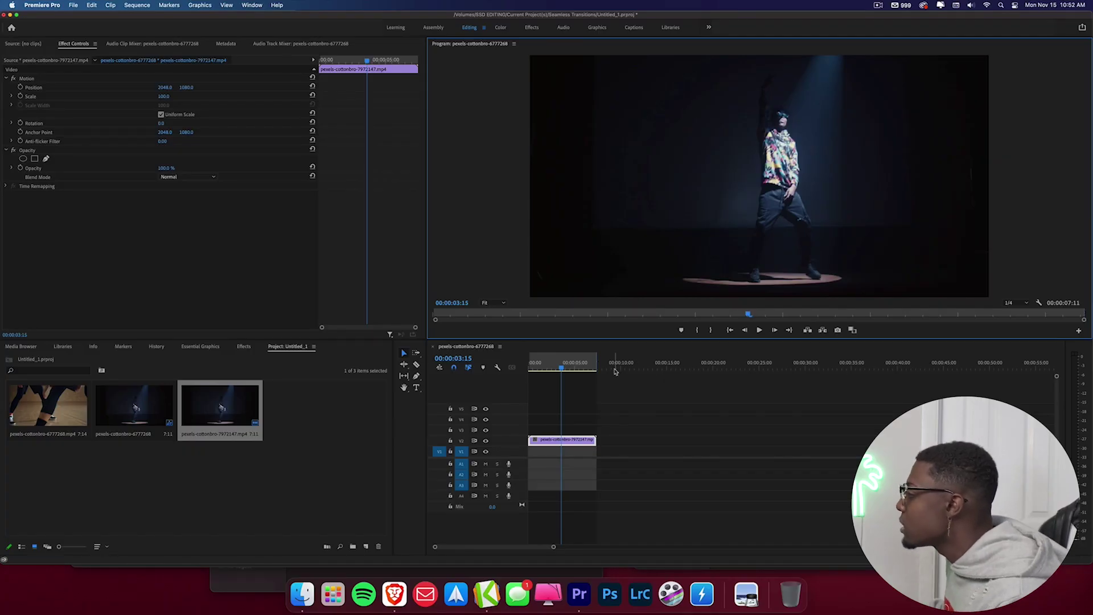
# Scrub through the dancer clip on the timeline, then bring up the Effects panel
pyautogui.click(561, 370)
pyautogui.moveTo(560, 370)
pyautogui.mouseDown()
pyautogui.moveTo(539, 373)
pyautogui.moveTo(568, 373)
pyautogui.moveTo(553, 371)
pyautogui.mouseUp()
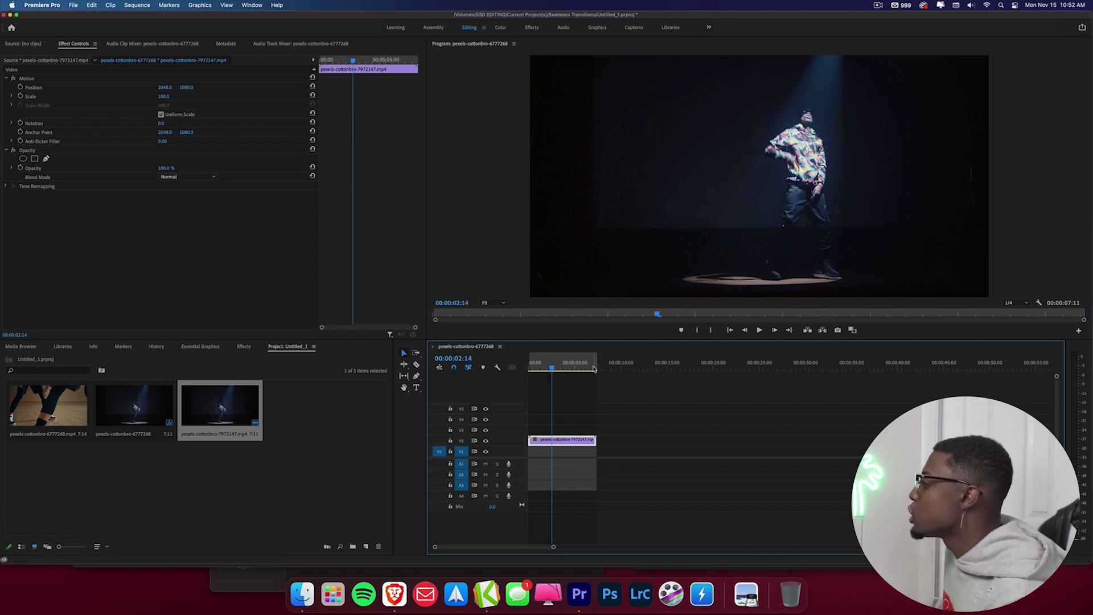
pyautogui.moveTo(552, 370)
pyautogui.mouseDown()
pyautogui.moveTo(581, 371)
pyautogui.moveTo(554, 371)
pyautogui.mouseUp()
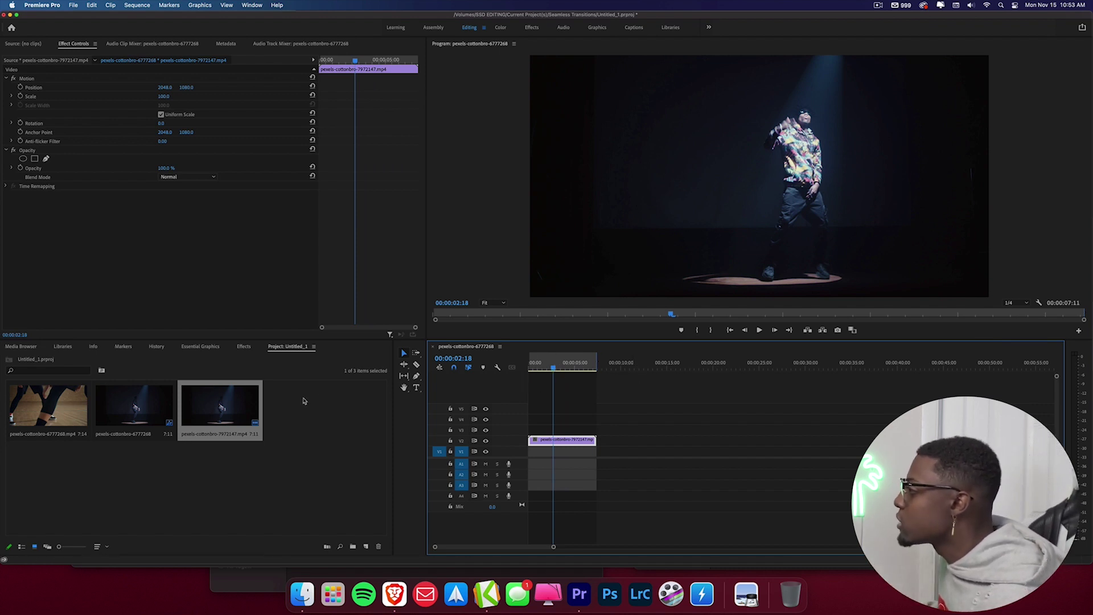
pyautogui.click(244, 347)
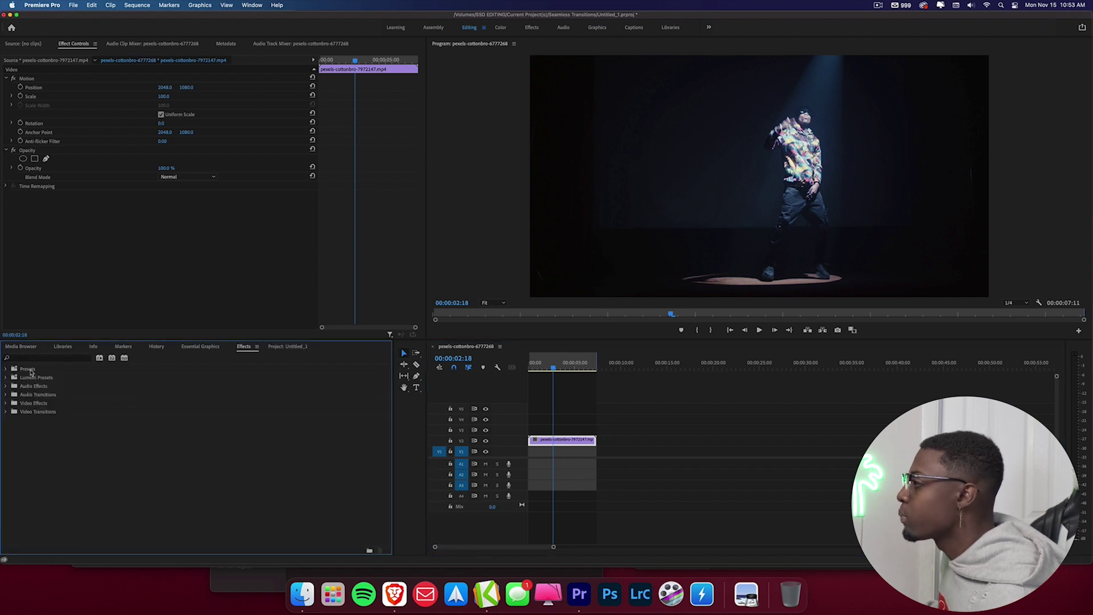
# Search the effects for 'ech' and apply the Time > Echo effect to the V2 dancer clip
pyautogui.click(37, 359)
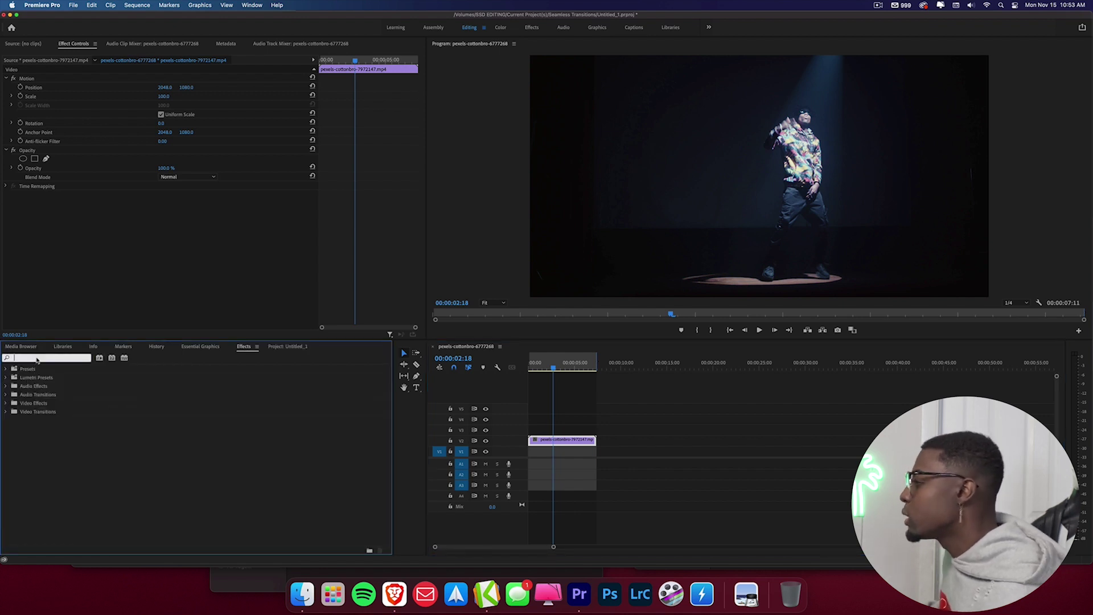
pyautogui.write('echo')
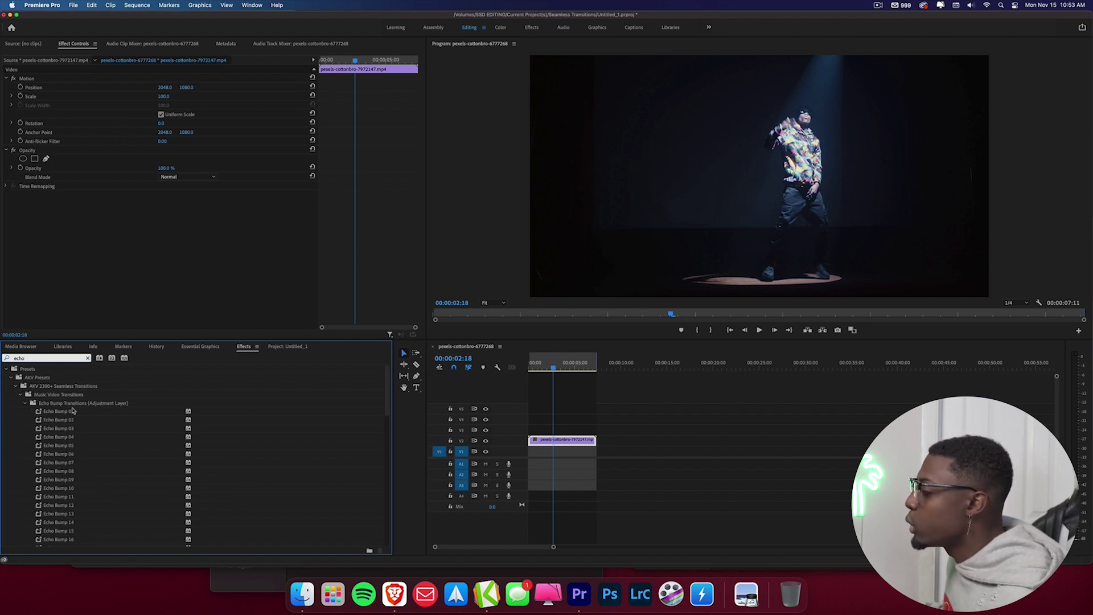
pyautogui.scroll(-10, 73, 410)
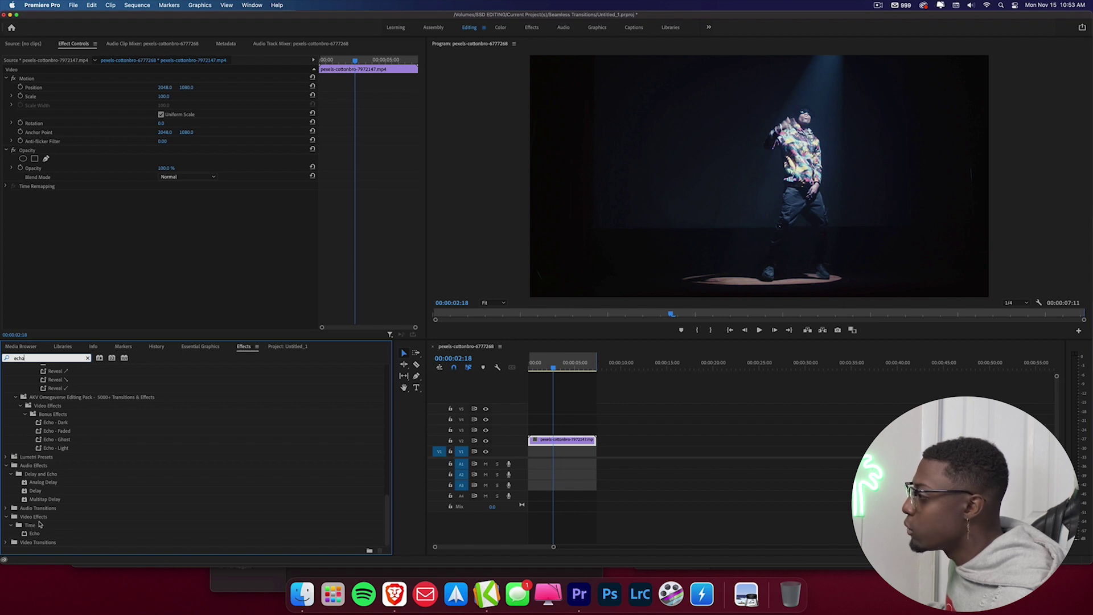
pyautogui.click(32, 534)
pyautogui.moveTo(63, 529); pyautogui.dragTo(548, 446)
pyautogui.moveTo(559, 367)
pyautogui.mouseDown()
pyautogui.moveTo(577, 370)
pyautogui.moveTo(555, 374)
pyautogui.mouseUp()
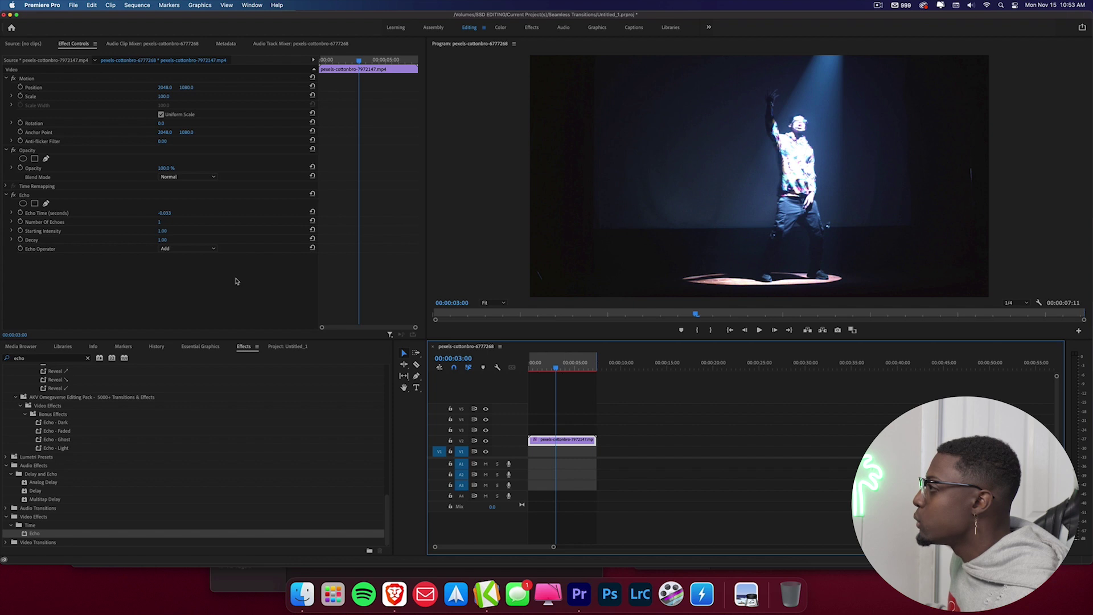
# Set the Echo effect to 5 echoes with a Decay of 0.6
pyautogui.click(169, 220)
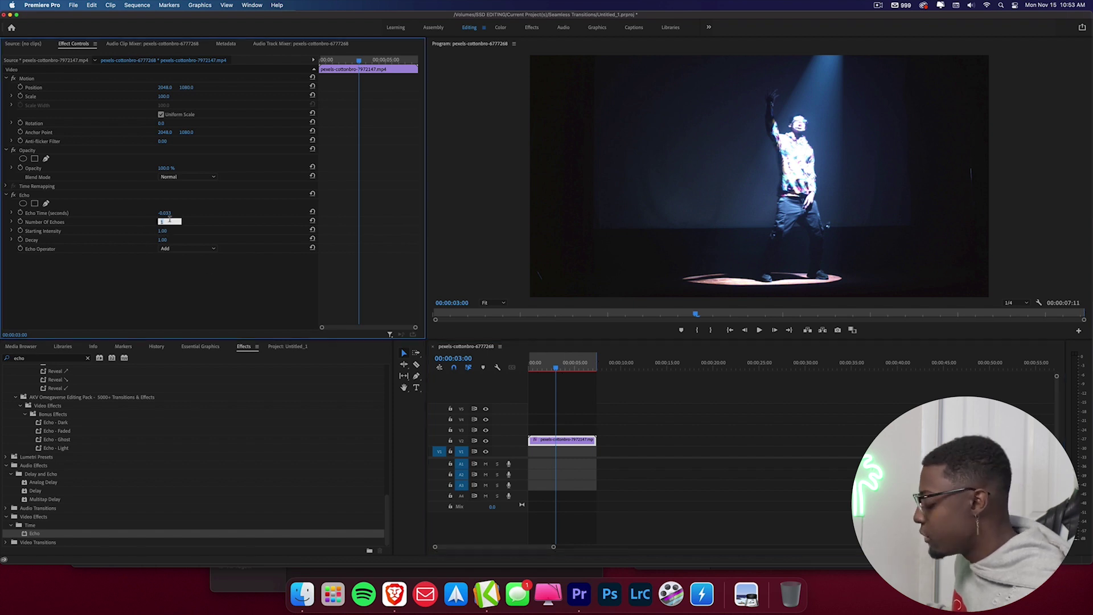
pyautogui.press('Return')
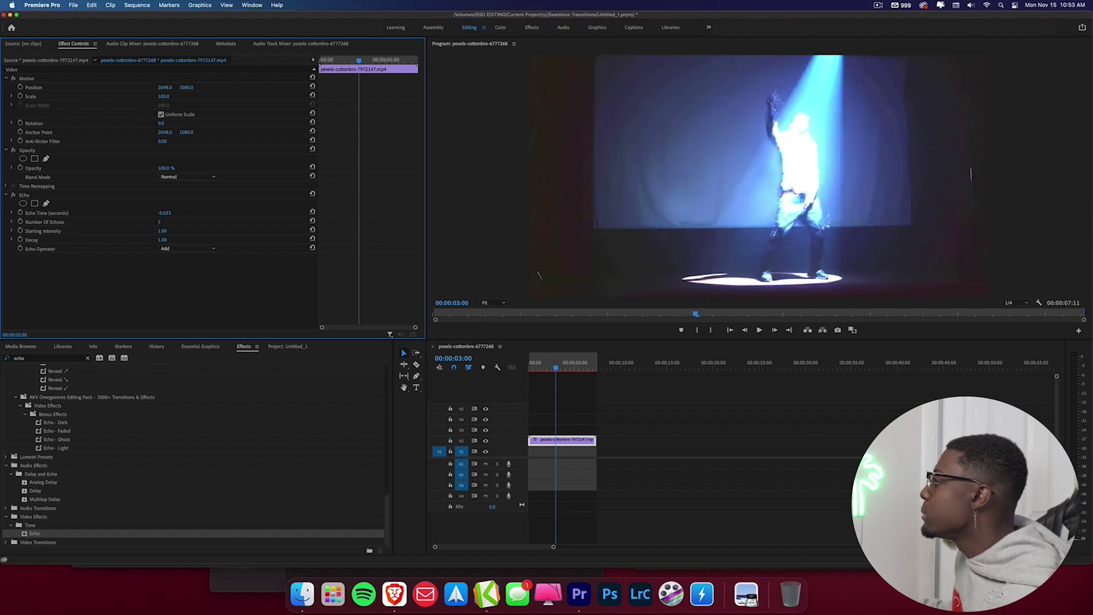
pyautogui.moveTo(557, 368); pyautogui.dragTo(569, 369)
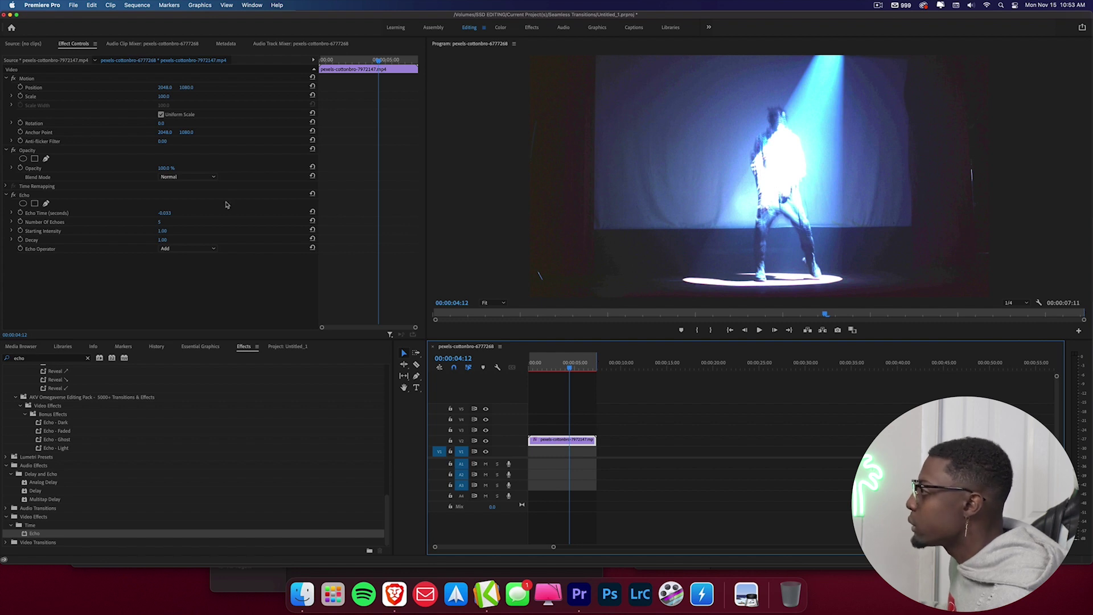
pyautogui.click(164, 240)
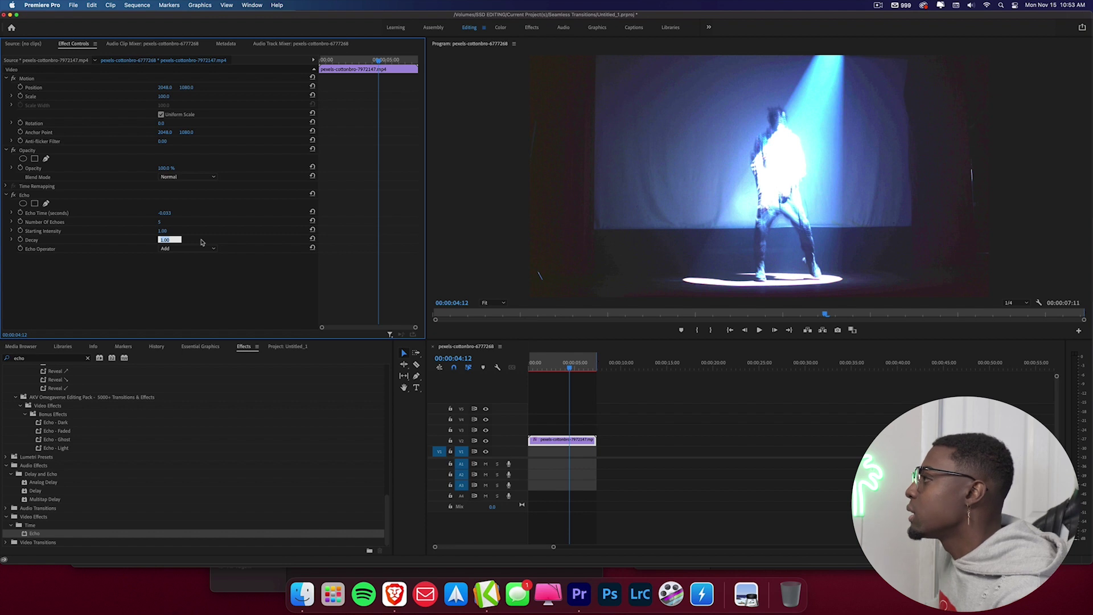
pyautogui.press('BackSpace')
pyautogui.write('.6')
pyautogui.press('Return')
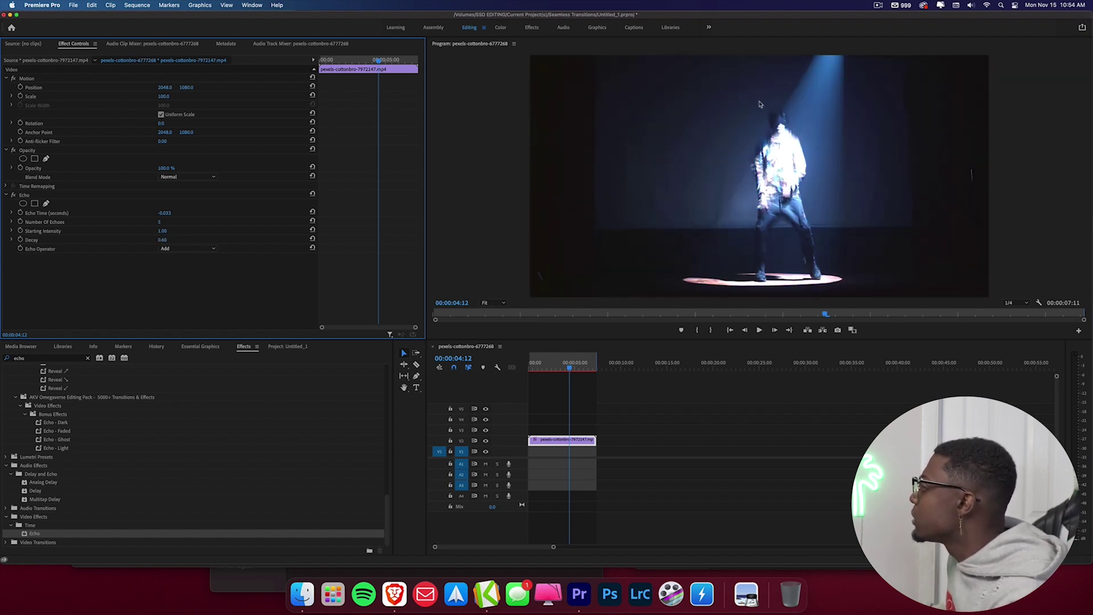
# Change Echo Time to 0.1 seconds and scrub the clip to preview the ghost trails
pyautogui.moveTo(570, 369)
pyautogui.mouseDown()
pyautogui.moveTo(552, 371)
pyautogui.moveTo(571, 373)
pyautogui.mouseUp()
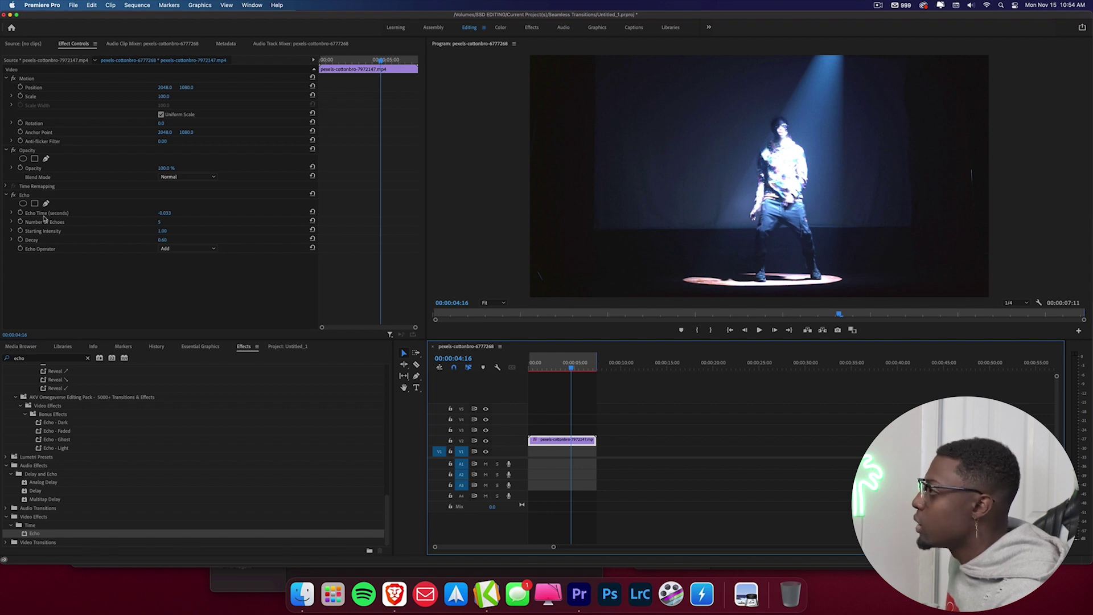
pyautogui.click(165, 213)
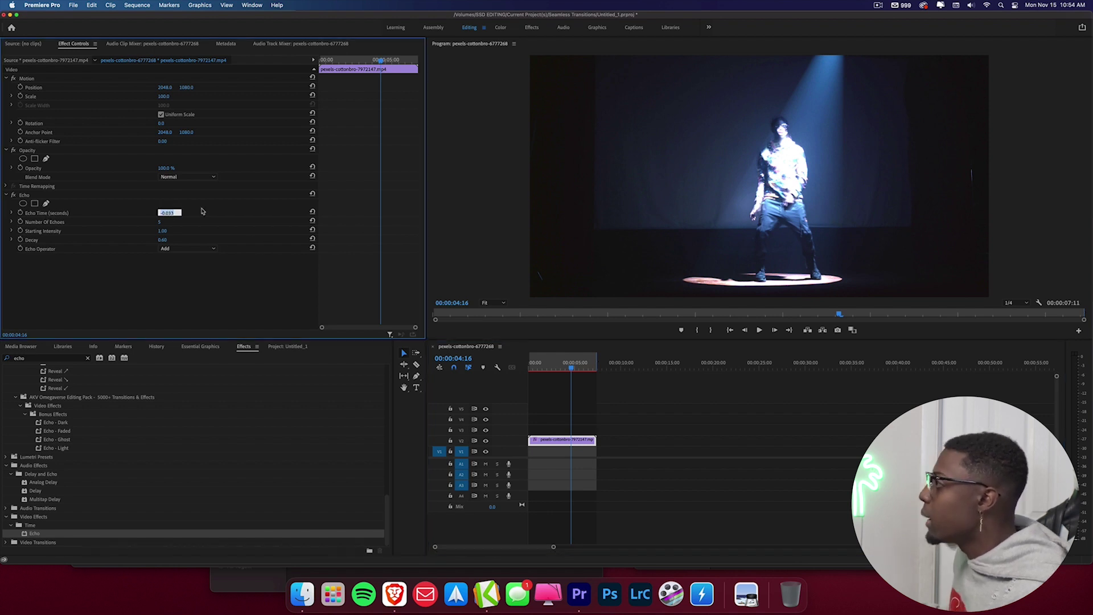
pyautogui.write('0.1')
pyautogui.press('Return')
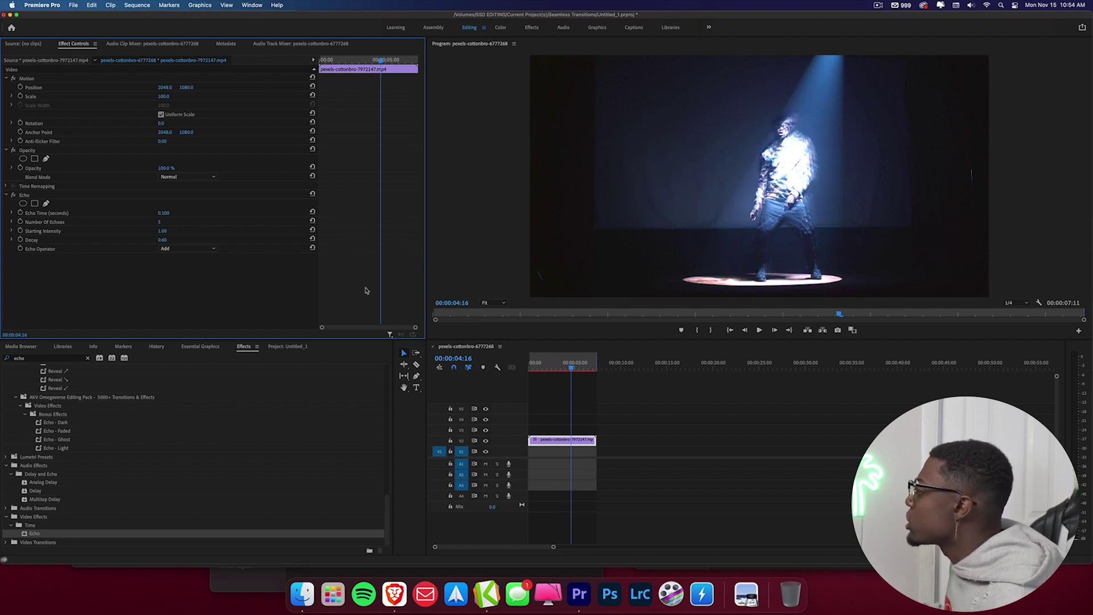
pyautogui.moveTo(573, 371)
pyautogui.mouseDown()
pyautogui.moveTo(553, 374)
pyautogui.moveTo(568, 374)
pyautogui.mouseUp()
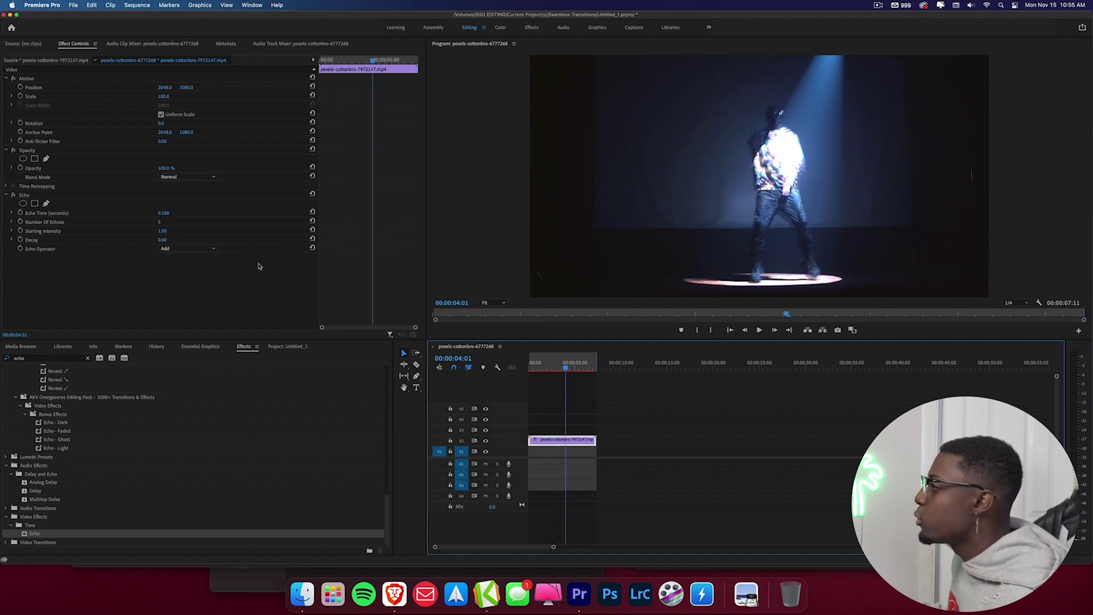
# Set the Echo Operator to Screen after comparing it with Add, and clear the effects search
pyautogui.click(203, 251)
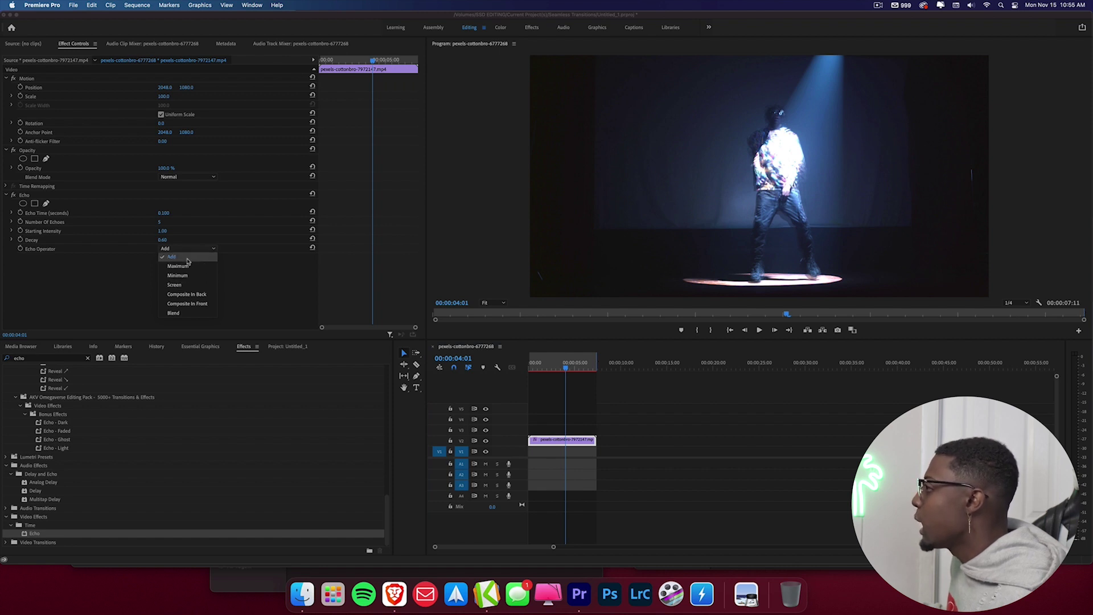
pyautogui.click(182, 284)
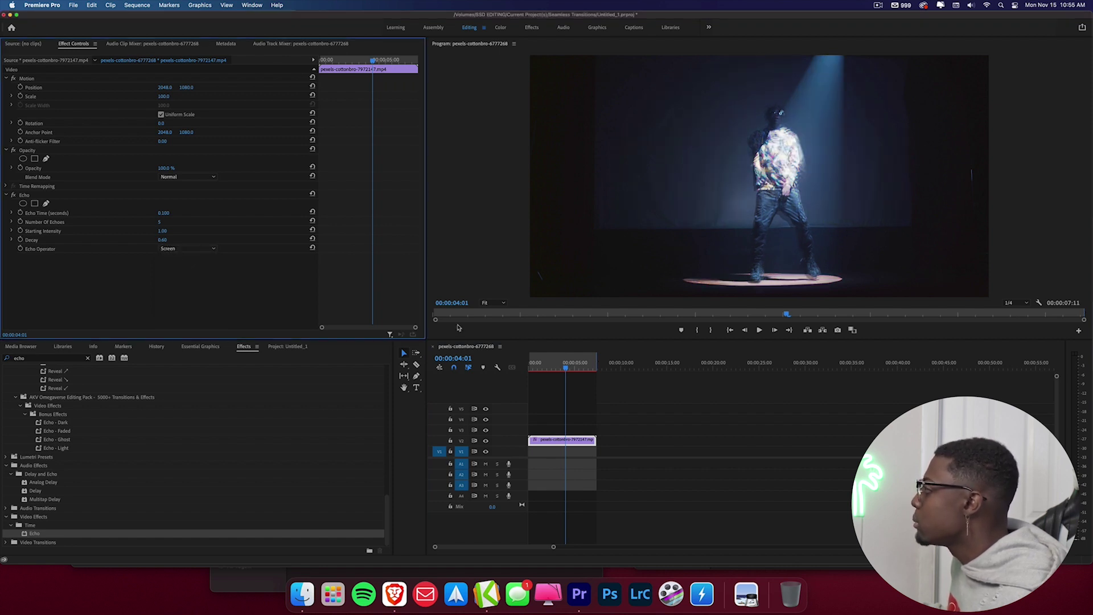
pyautogui.click(573, 369)
pyautogui.moveTo(575, 371); pyautogui.dragTo(555, 369)
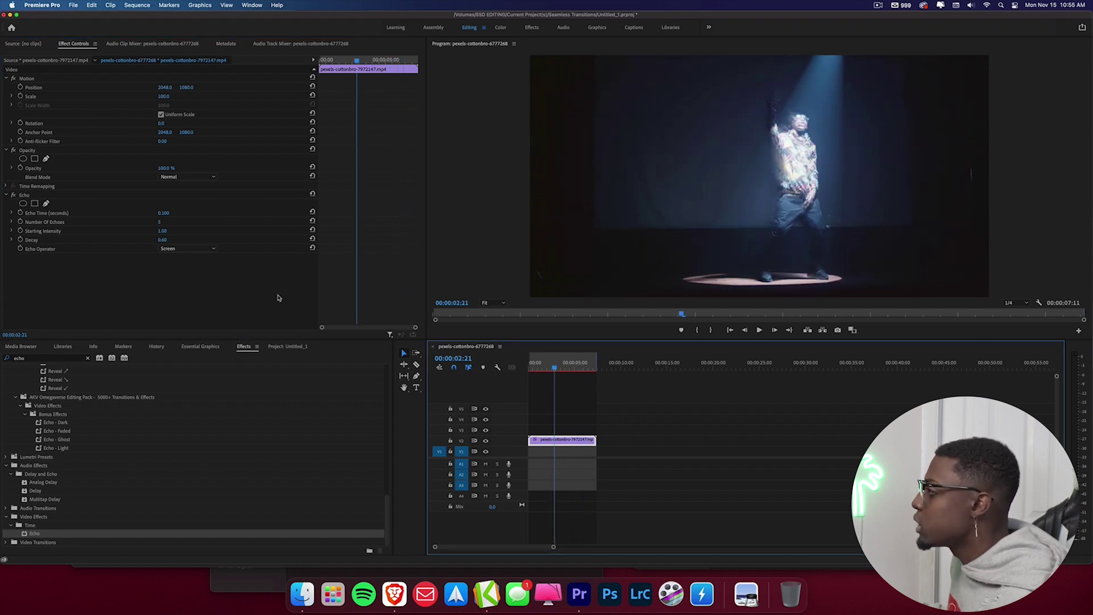
pyautogui.click(199, 248)
pyautogui.click(202, 252)
pyautogui.click(202, 251)
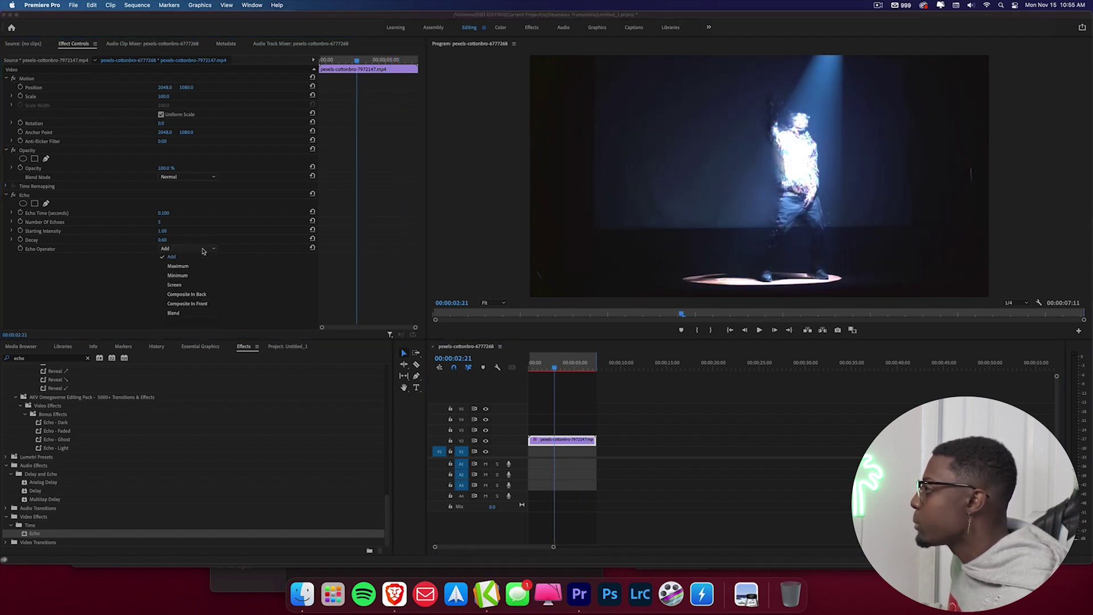
pyautogui.click(193, 285)
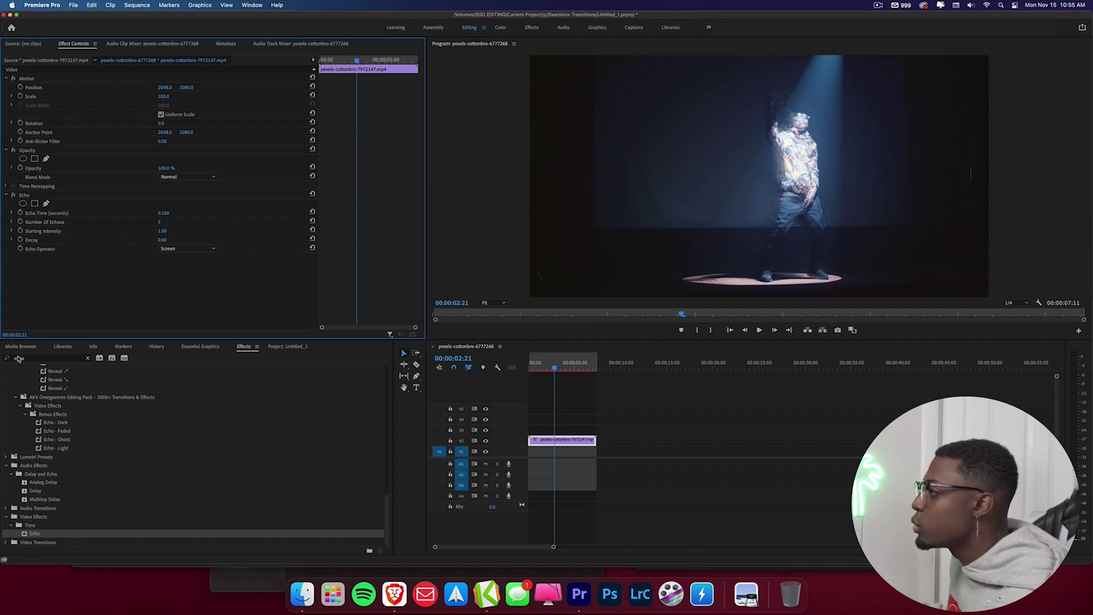
pyautogui.click(88, 358)
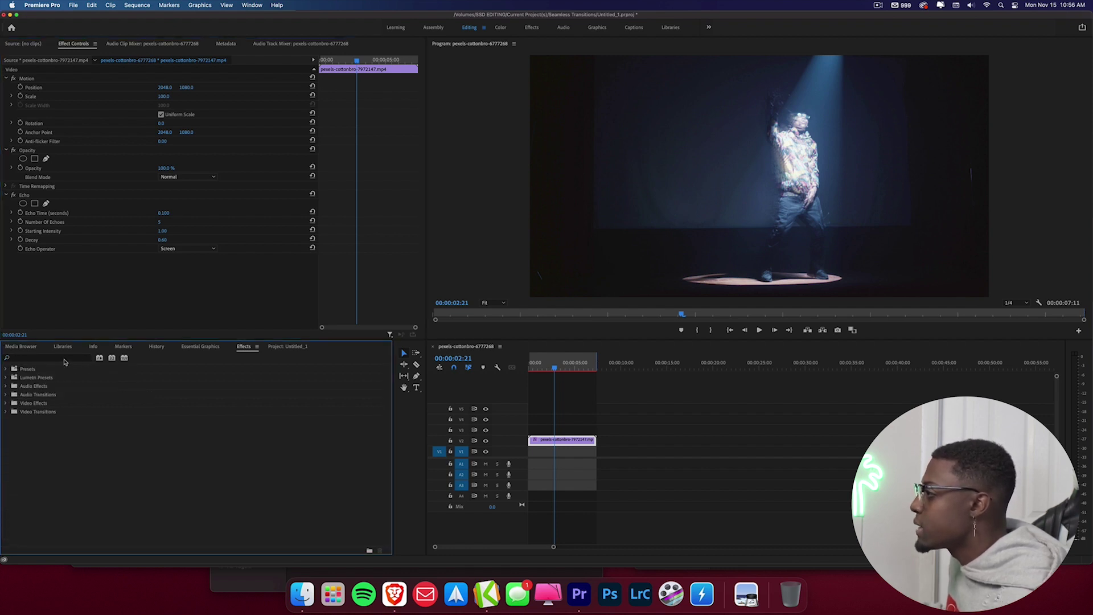
# Search for 'poste' and apply Posterize Time to the dancer clip
pyautogui.click(64, 358)
pyautogui.write('poste')
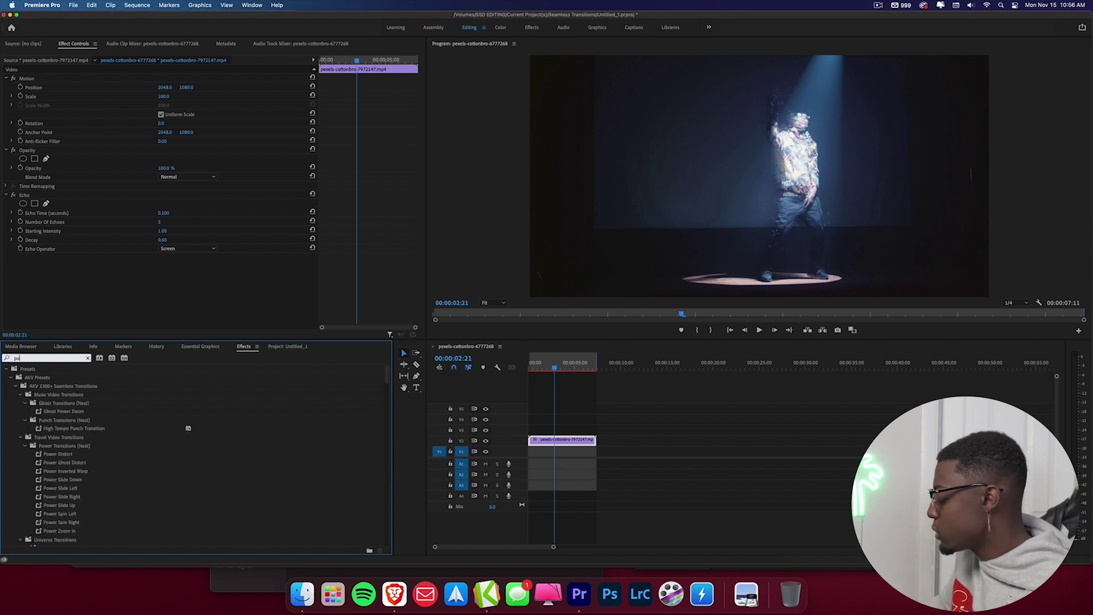
pyautogui.moveTo(44, 437); pyautogui.dragTo(570, 443)
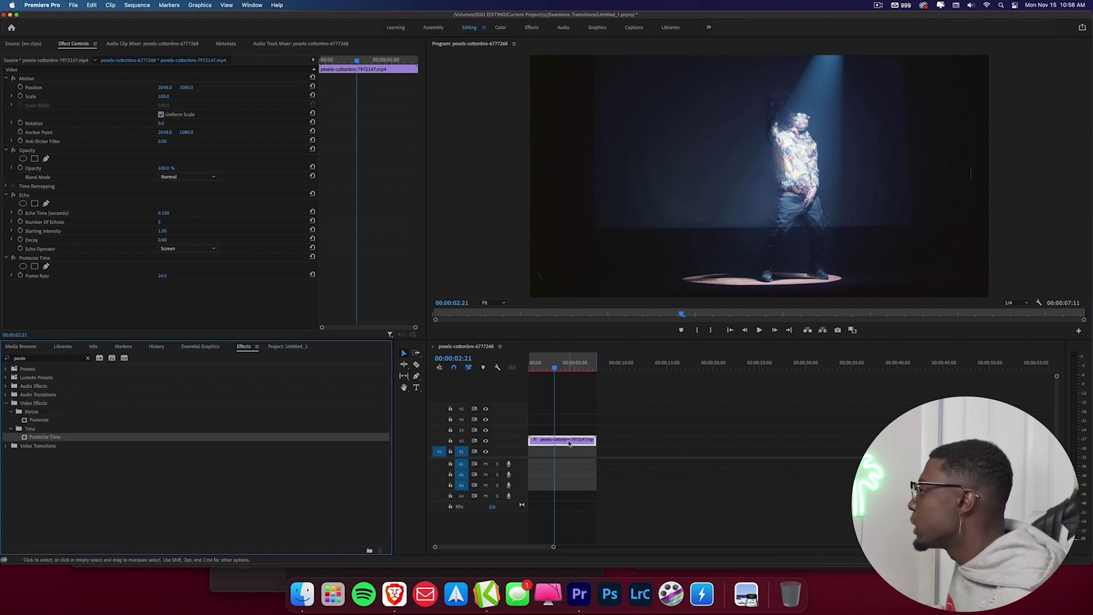
# Set Posterize Time Frame Rate to 8 and play from the start to preview the stutter
pyautogui.click(162, 276)
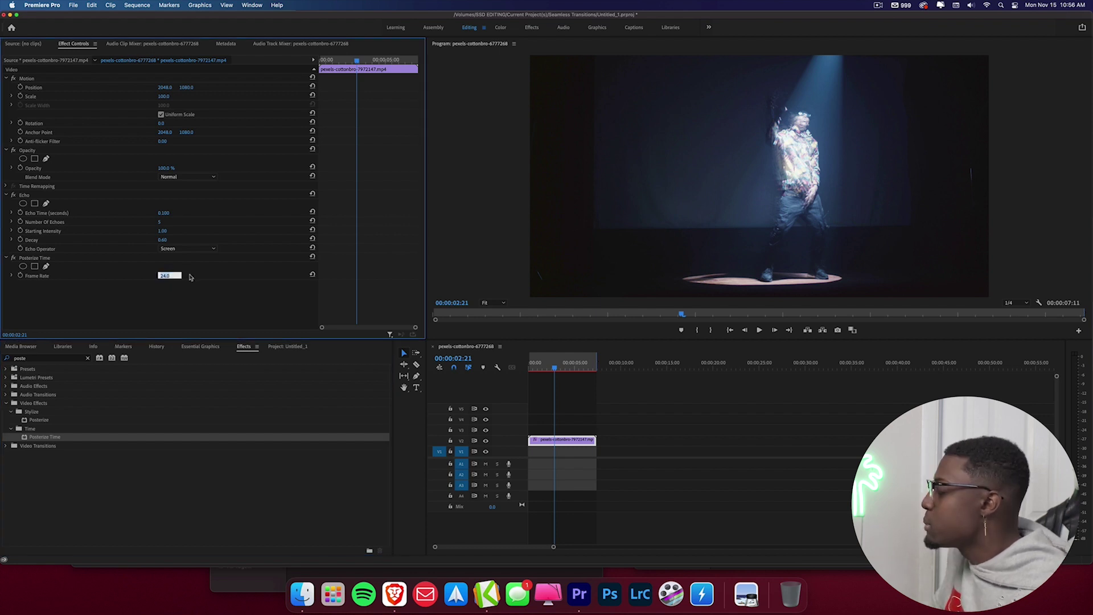
pyautogui.write('8')
pyautogui.press('Return')
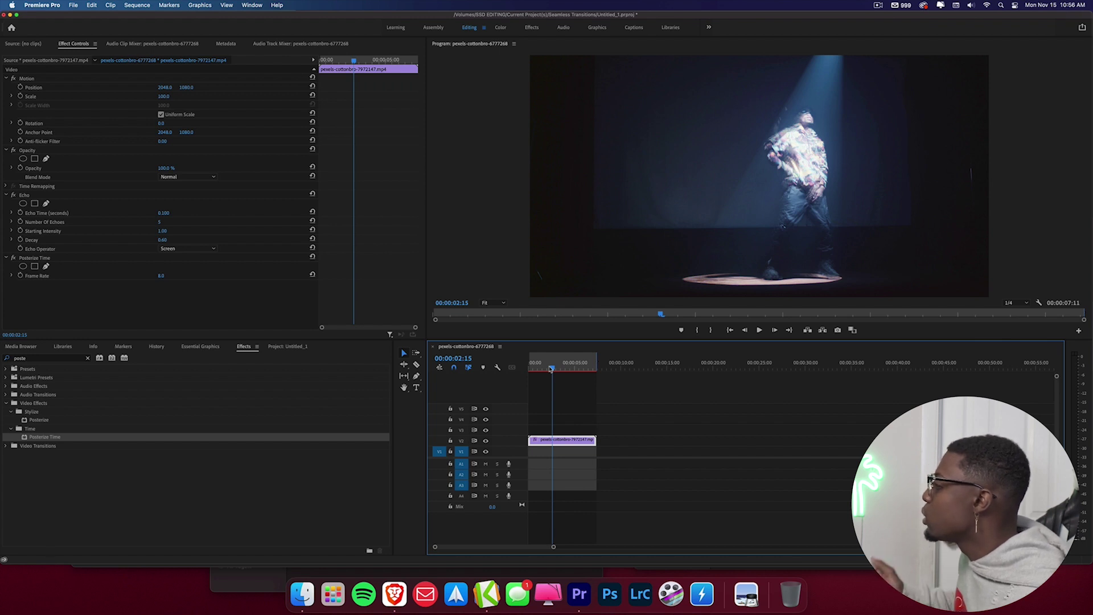
pyautogui.moveTo(551, 369); pyautogui.dragTo(546, 370)
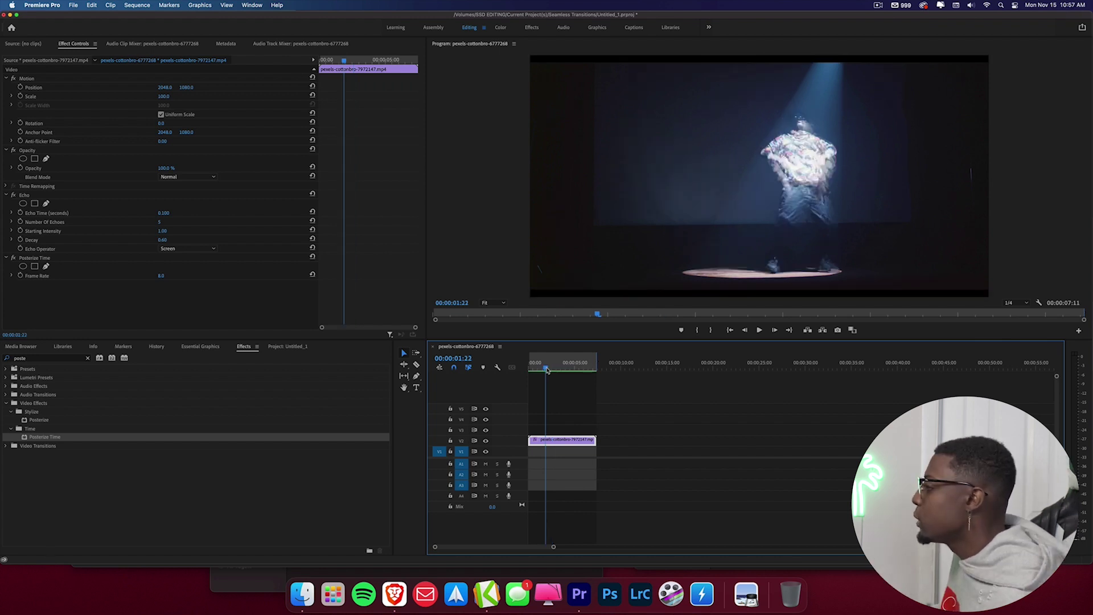
pyautogui.moveTo(546, 370); pyautogui.dragTo(524, 370)
pyautogui.press('space')
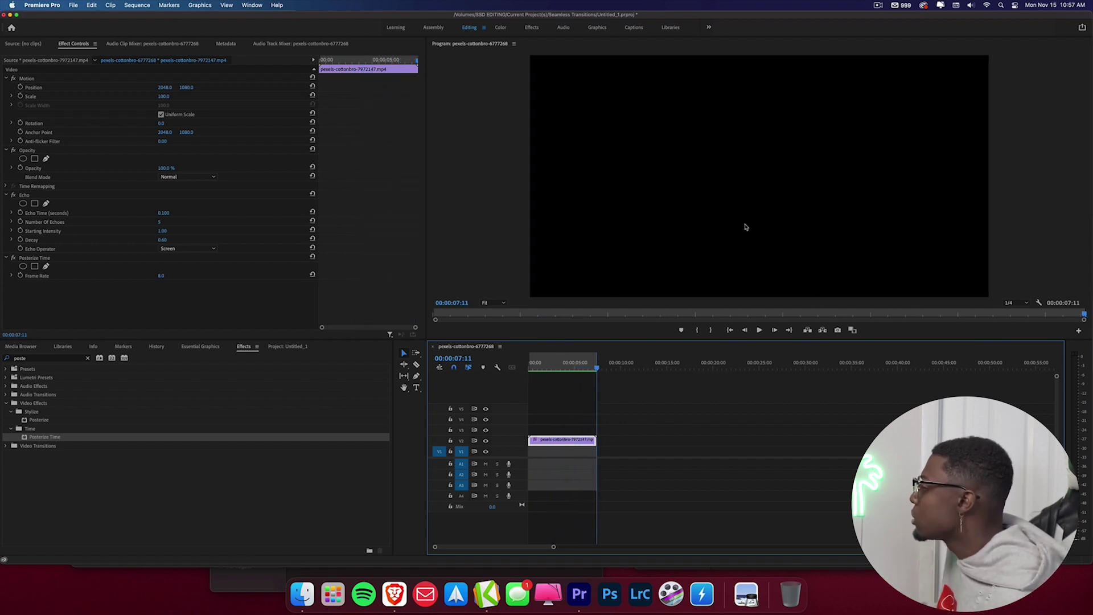
# Replay the clip from the start to review the 8 fps stutter
pyautogui.click(532, 368)
pyautogui.press('space')
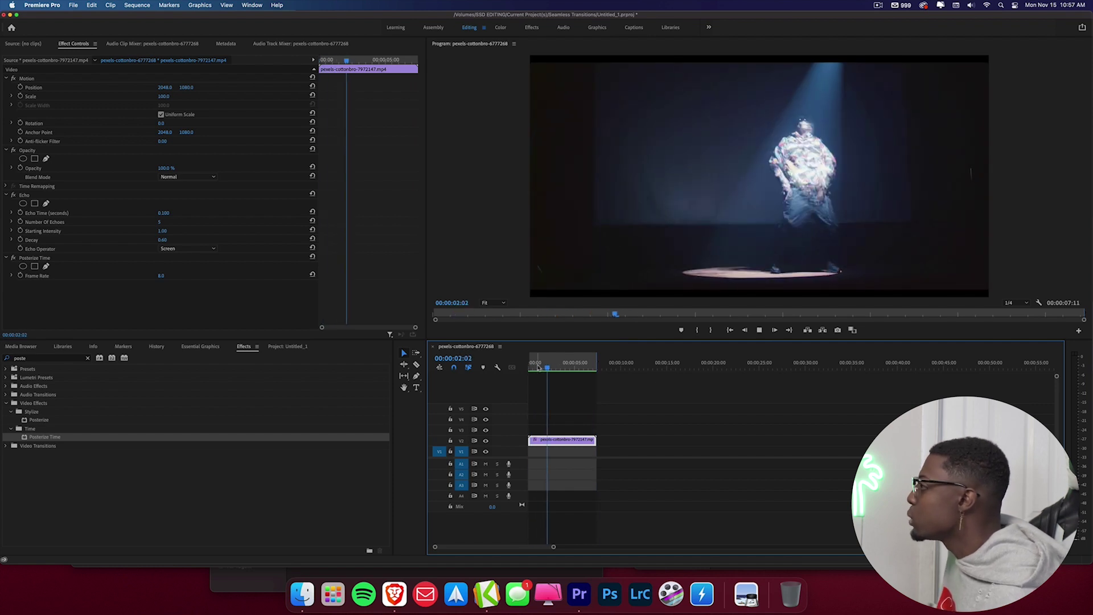
pyautogui.click(222, 297)
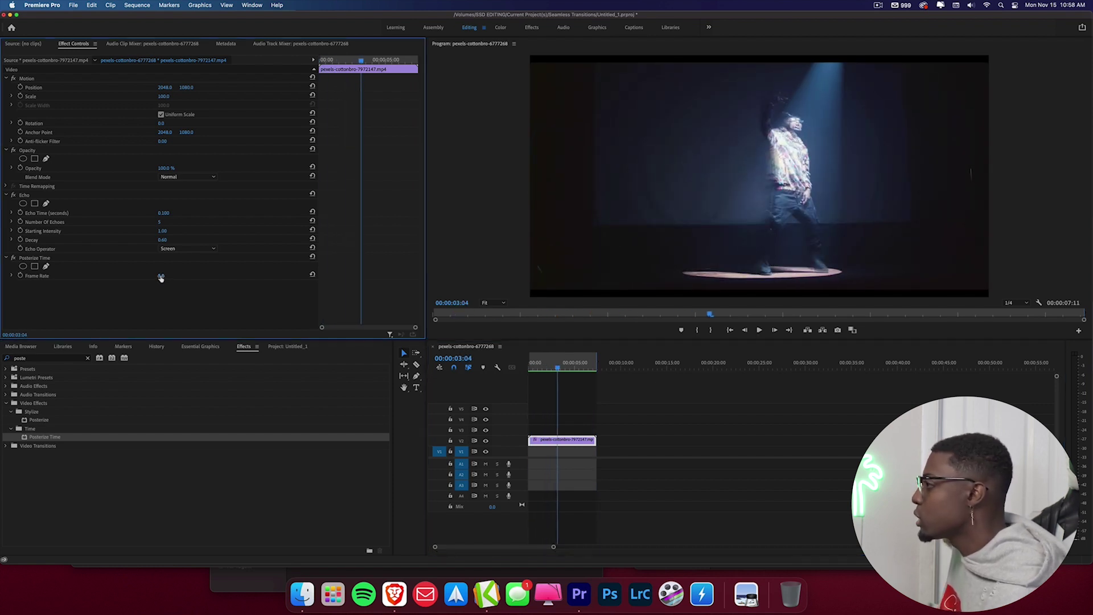
# Lower the Posterize Time Frame Rate to 6, render the preview and play it back
pyautogui.click(161, 277)
pyautogui.press('Return')
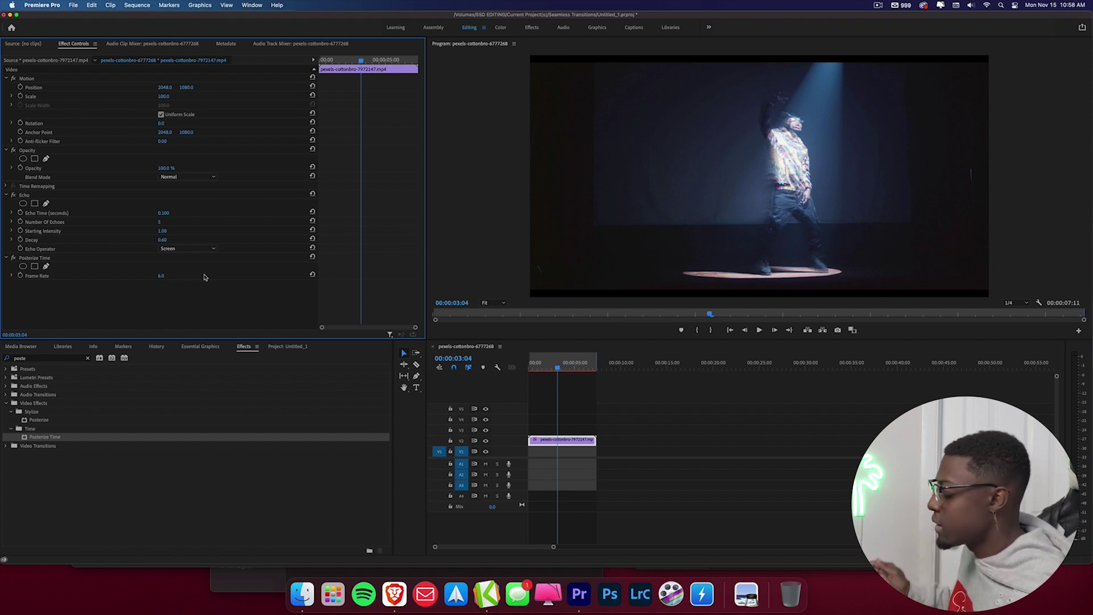
pyautogui.press('Return')
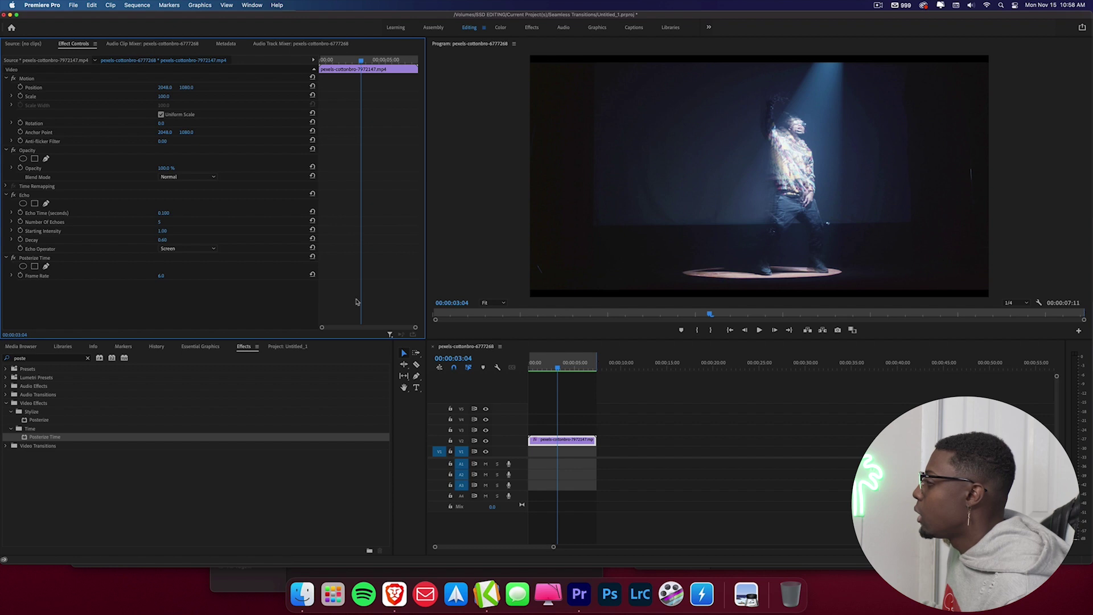
pyautogui.click(528, 367)
pyautogui.press('space')
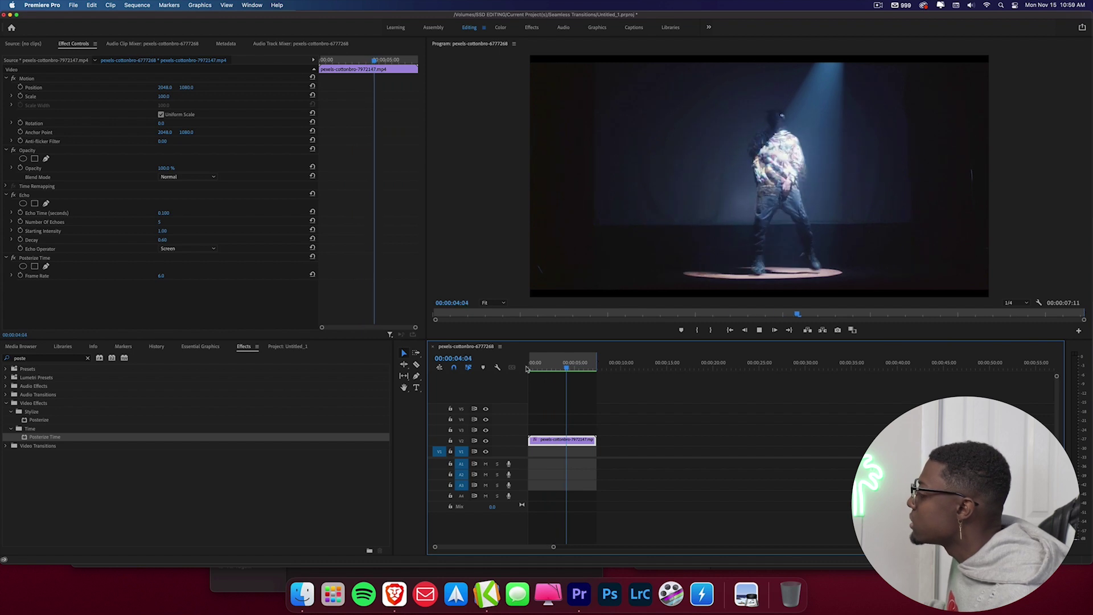
pyautogui.press('space')
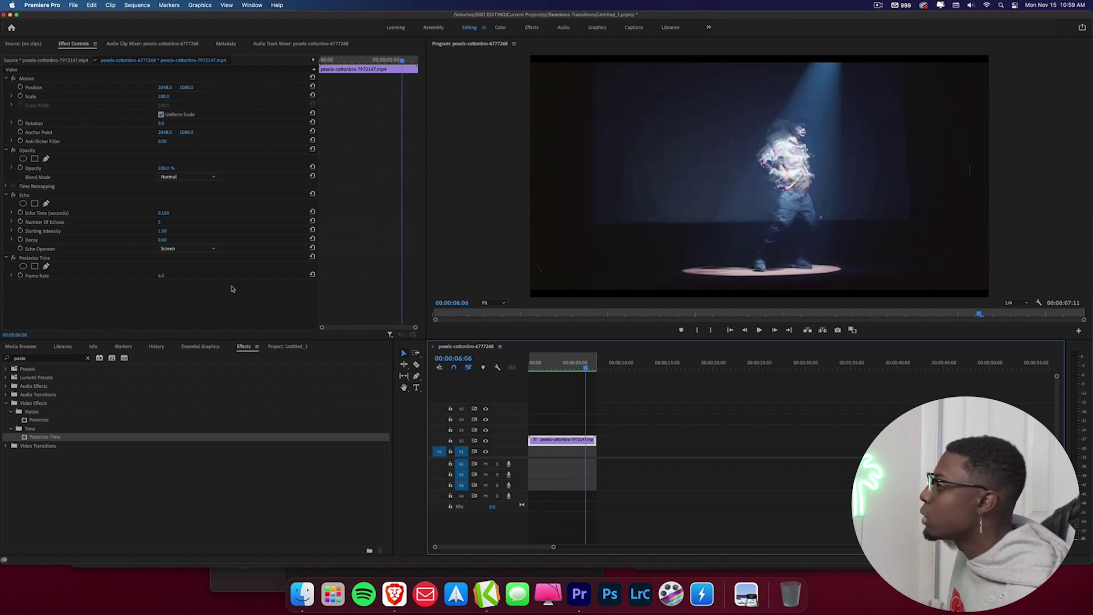
pyautogui.click(500, 28)
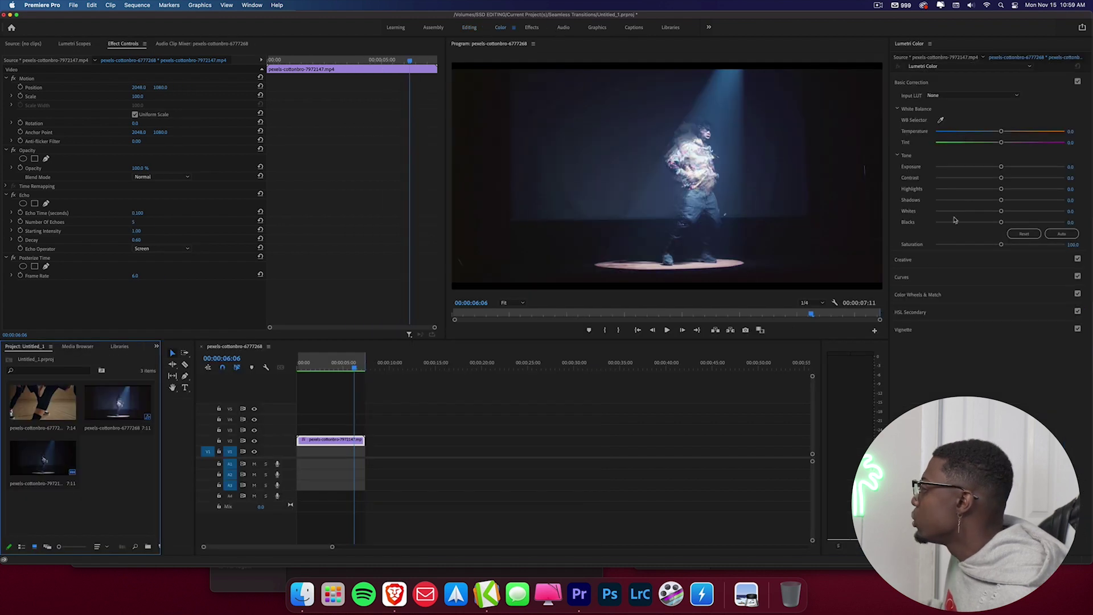
# Add three points to the Lumetri RGB curve and pull the shadow point down for contrast
pyautogui.click(905, 277)
pyautogui.click(945, 243)
pyautogui.click(989, 216)
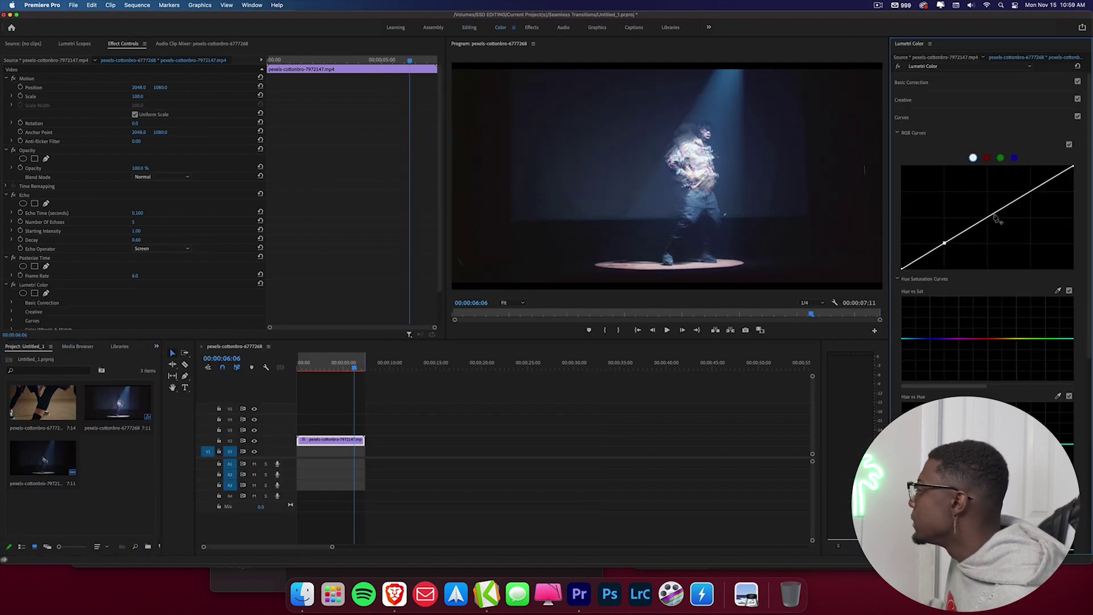
pyautogui.click(1033, 190)
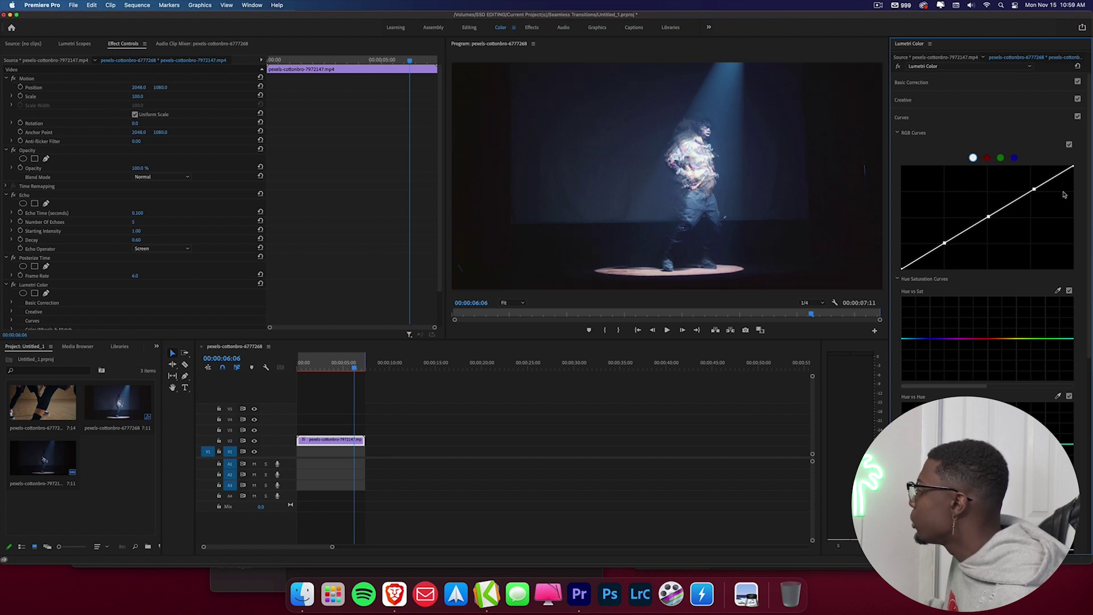
pyautogui.moveTo(946, 246); pyautogui.dragTo(946, 248)
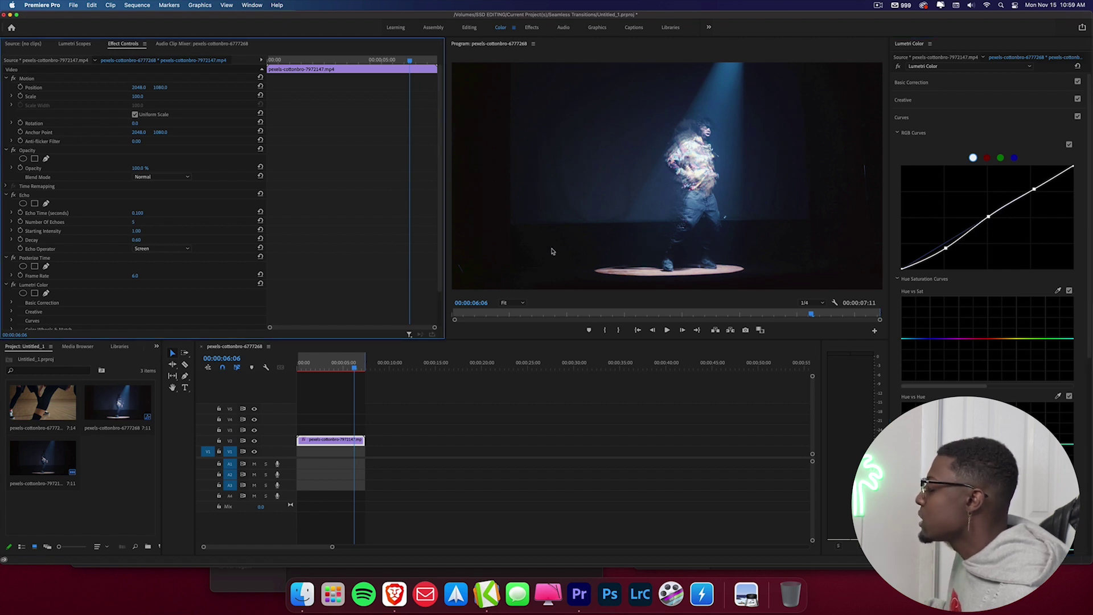
pyautogui.click(909, 83)
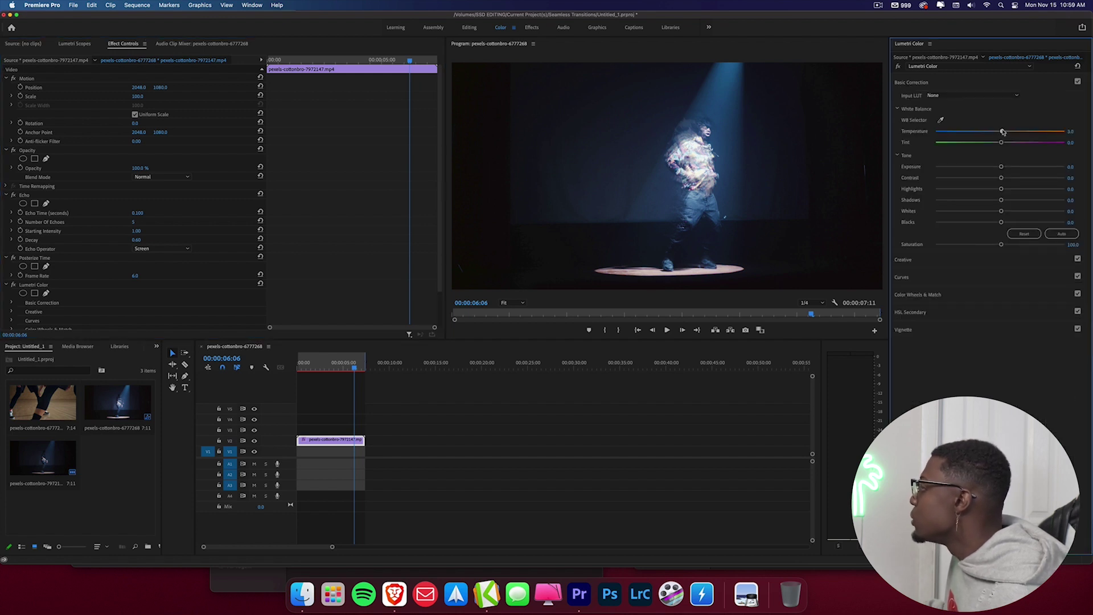
# Give the dancer clip a purple-blue cast with Lumetri Temperature and Tint, keep Exposure at 0.0, and return to Editing
pyautogui.moveTo(1003, 132); pyautogui.dragTo(975, 132)
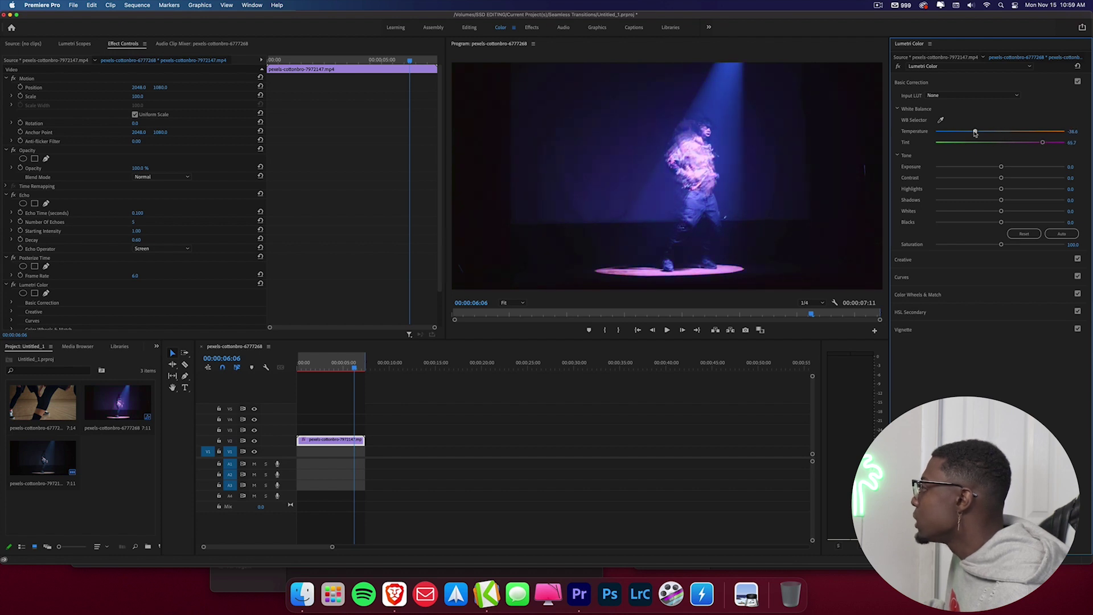
pyautogui.moveTo(1001, 166); pyautogui.dragTo(977, 168)
pyautogui.doubleClick(974, 169)
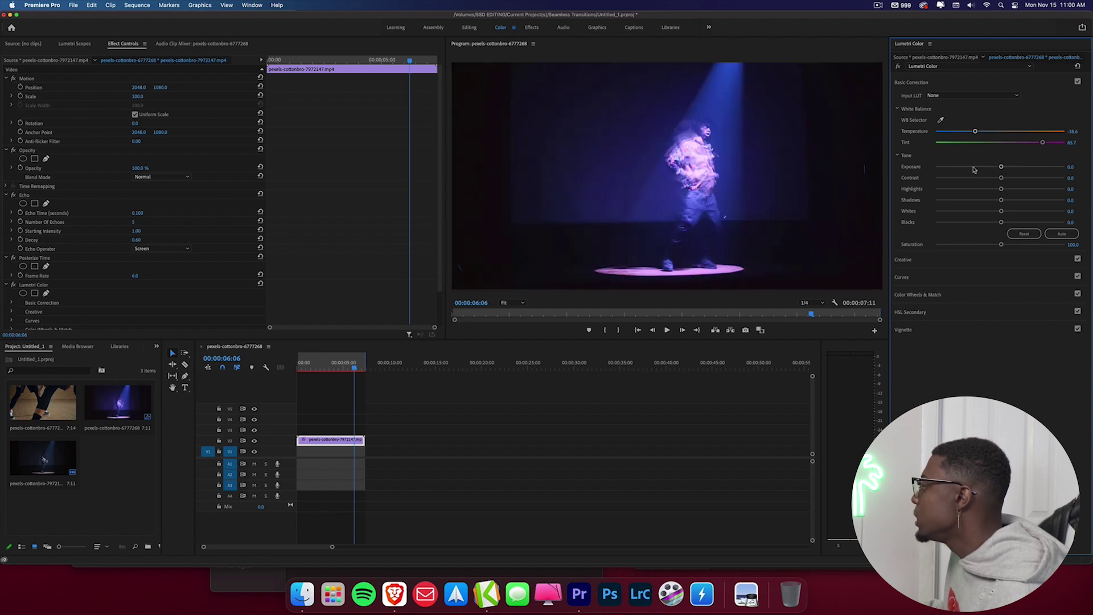
pyautogui.hotkey('alt', 'shift', '3')
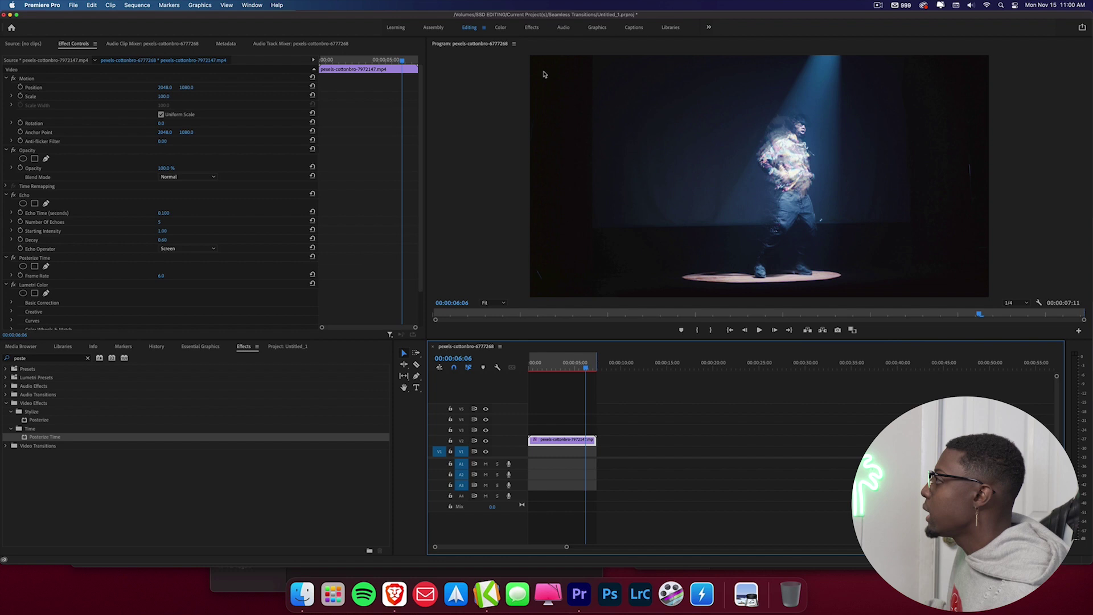
# Apply the Arithmetic effect to the dancer clip
pyautogui.click(87, 359)
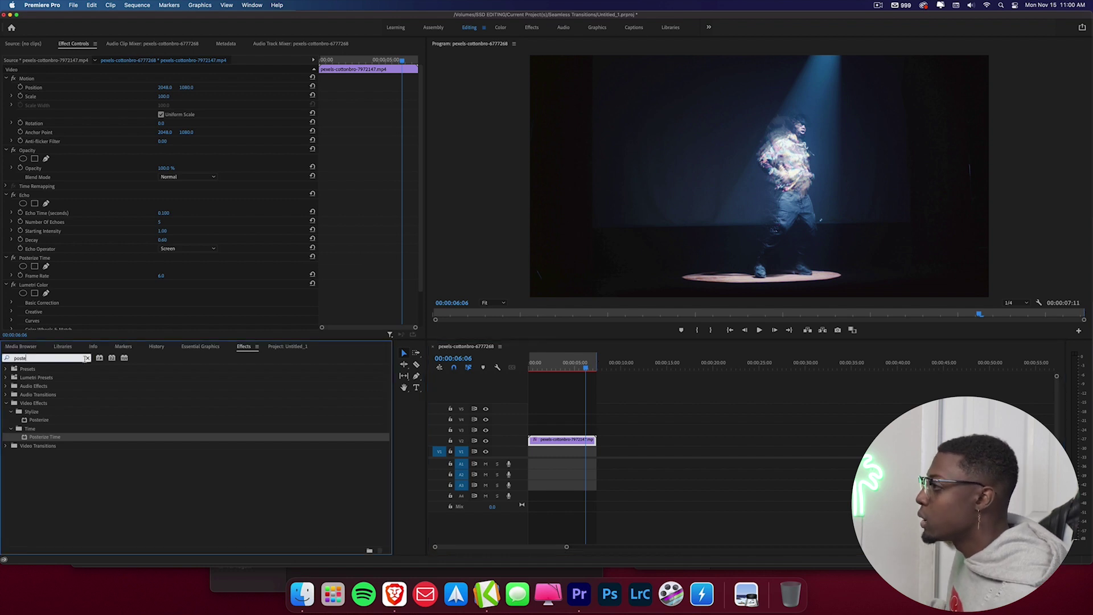
pyautogui.write('arith')
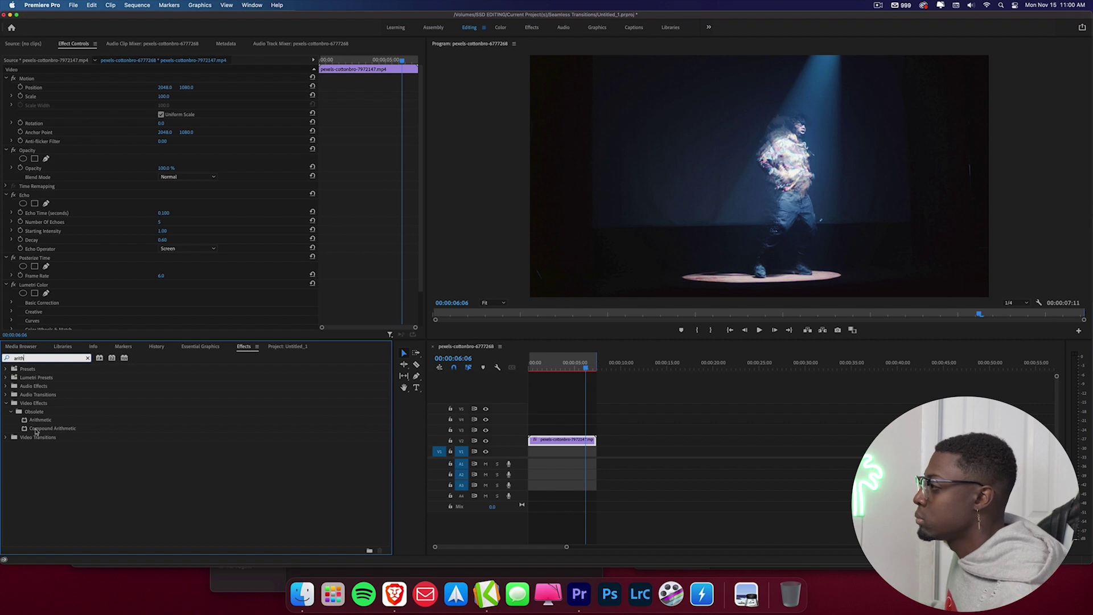
pyautogui.moveTo(39, 420); pyautogui.dragTo(548, 440)
# Set the Arithmetic Operator to Max and Red Value to 255, then check an earlier frame
pyautogui.scroll(-3, 63, 268)
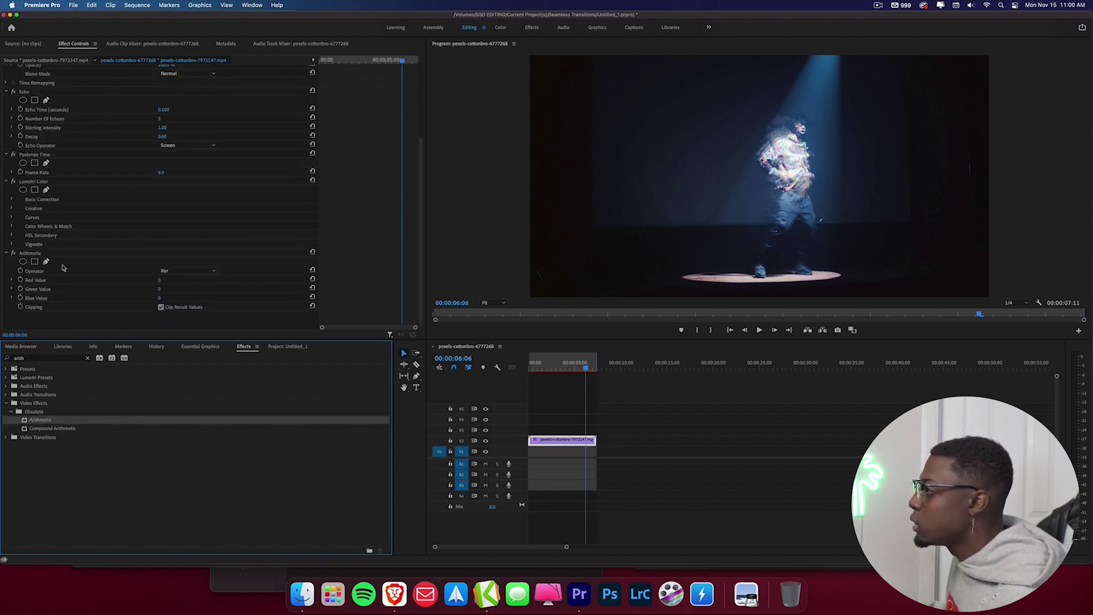
pyautogui.click(208, 271)
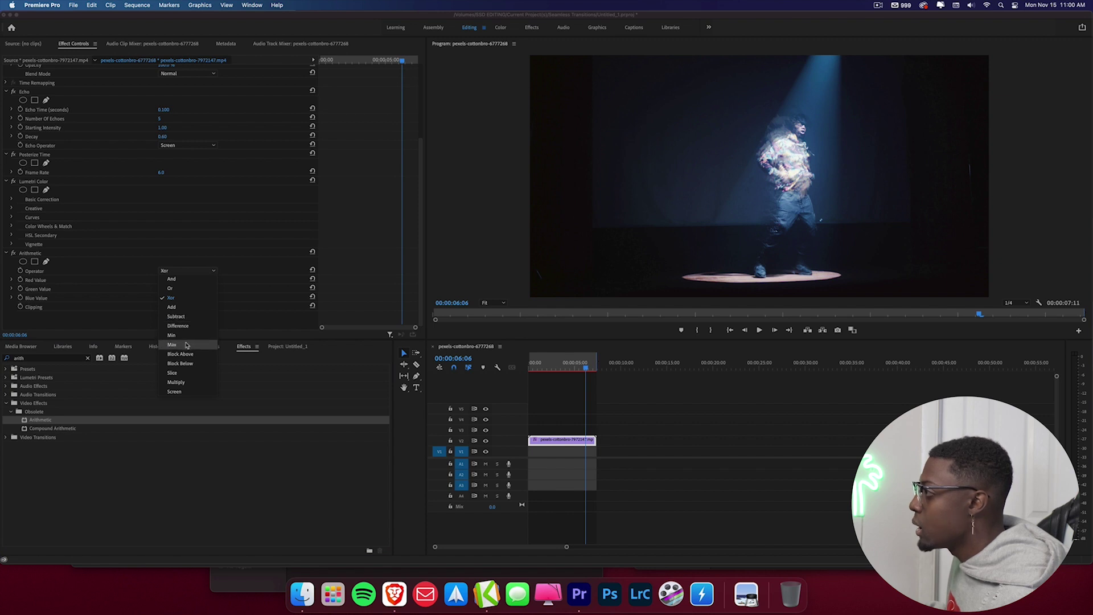
pyautogui.click(186, 345)
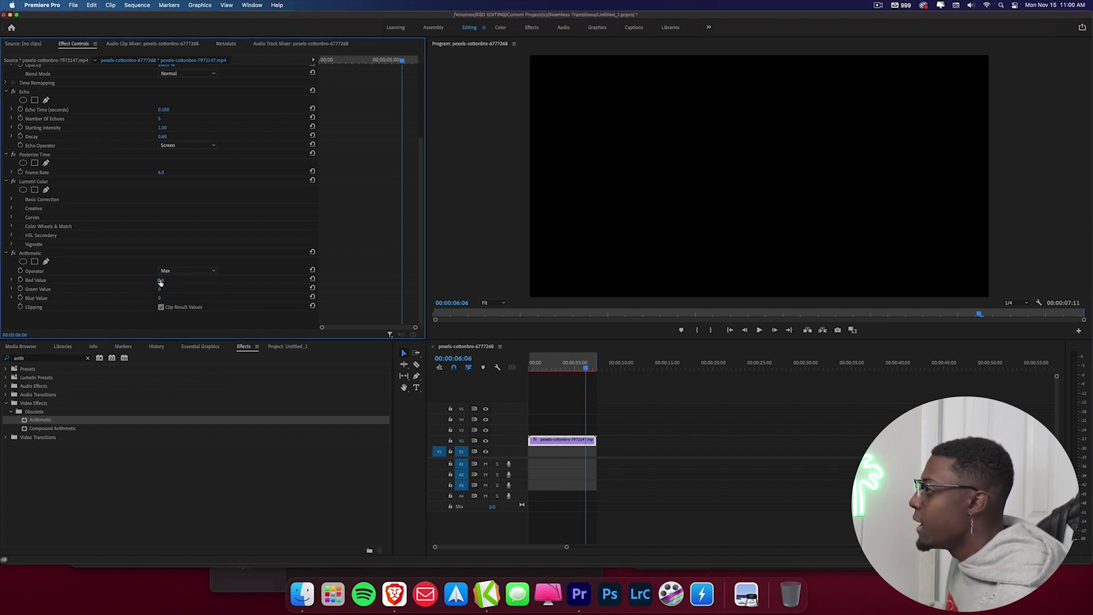
pyautogui.moveTo(161, 280); pyautogui.dragTo(193, 280)
pyautogui.click(544, 368)
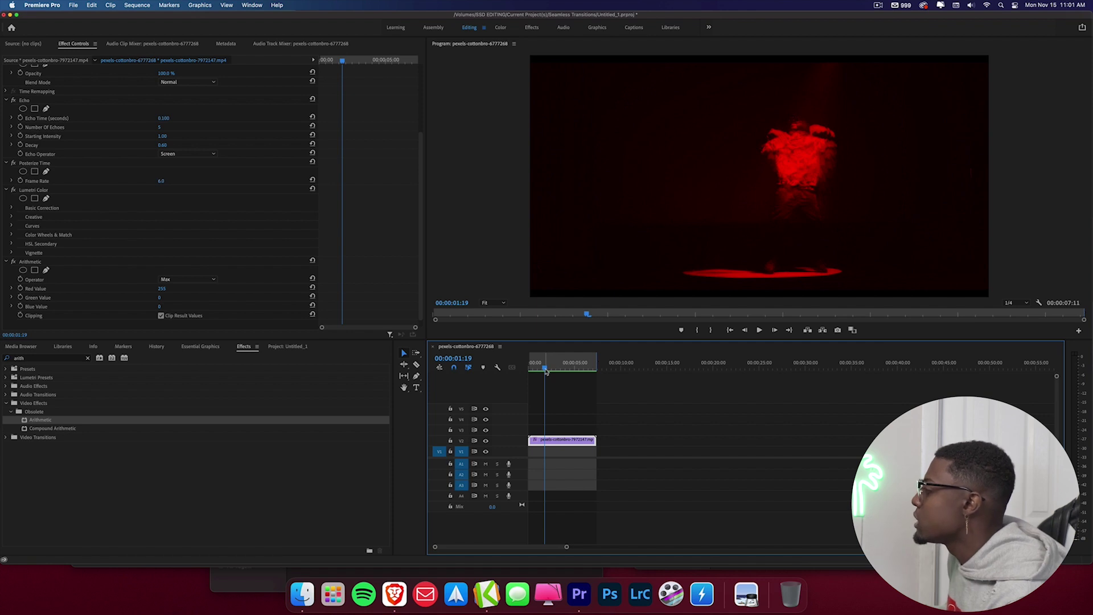
pyautogui.moveTo(544, 370); pyautogui.dragTo(524, 372)
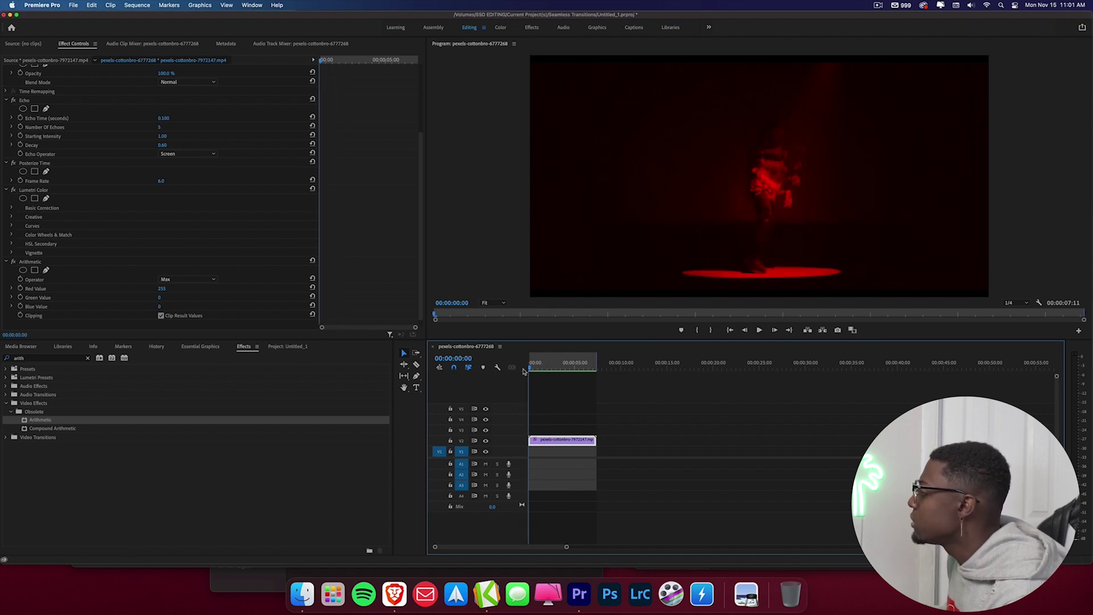
pyautogui.press('space')
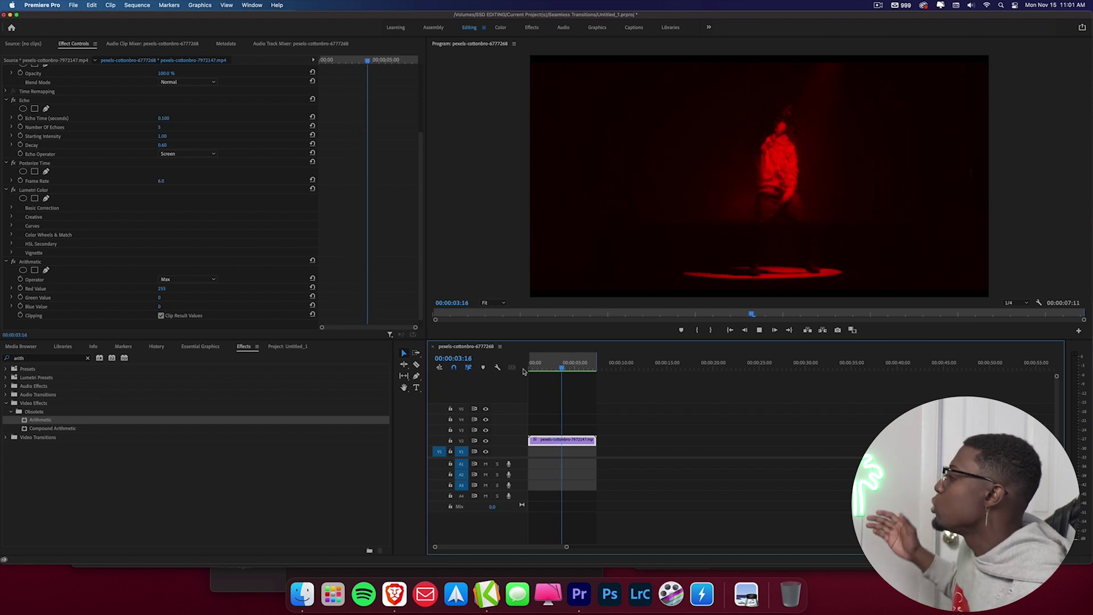
pyautogui.press('space')
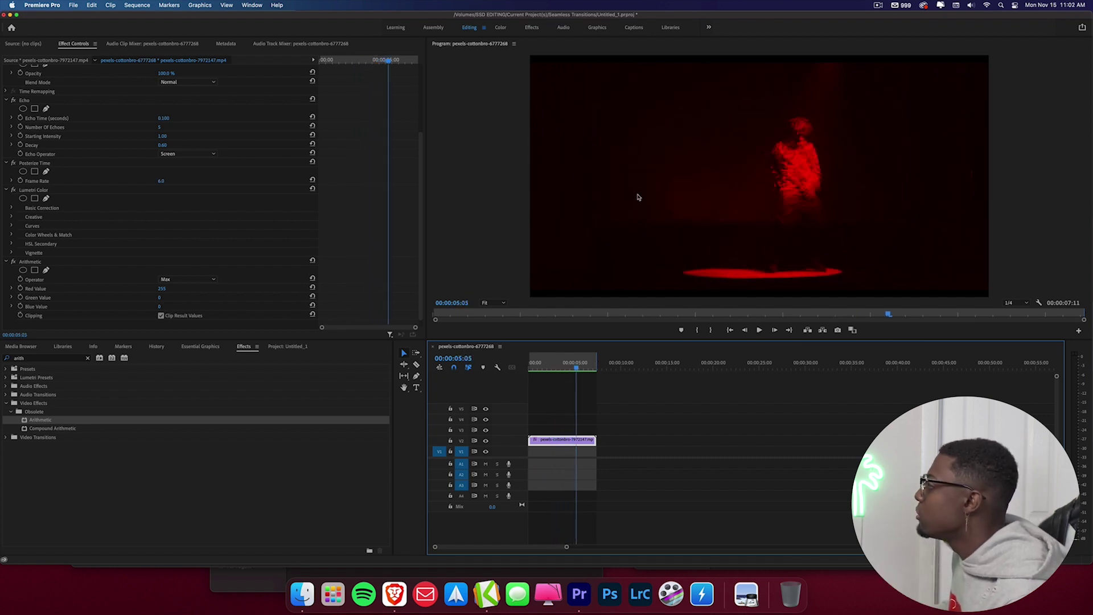